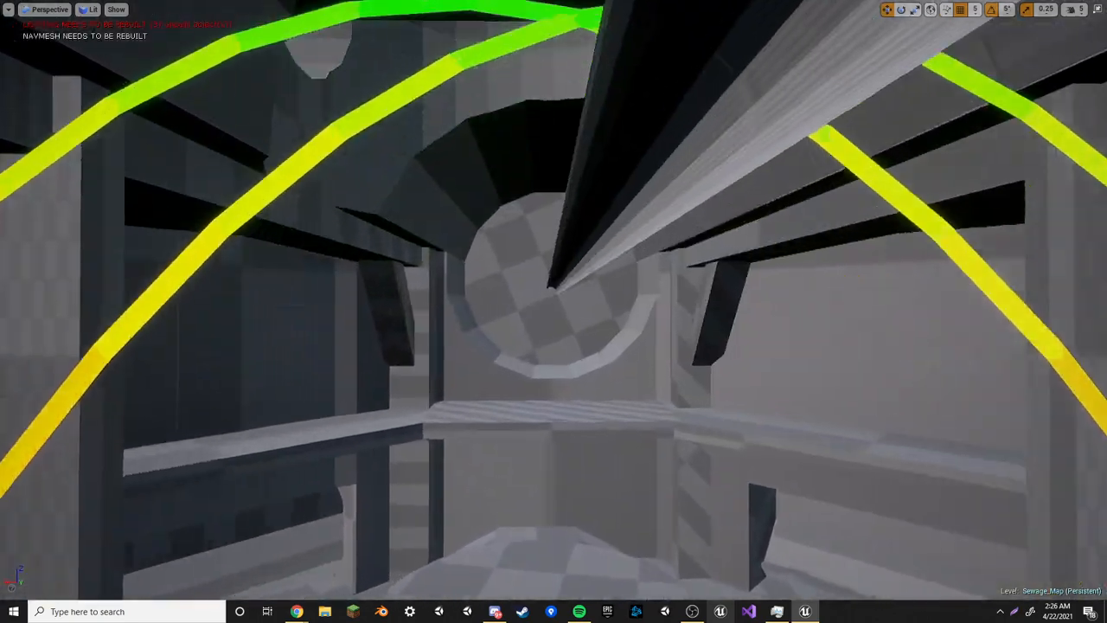
# Examine the sewer map's blockout, including the walkways, jump pads, overhead pipe and central tower
pyautogui.press('w')
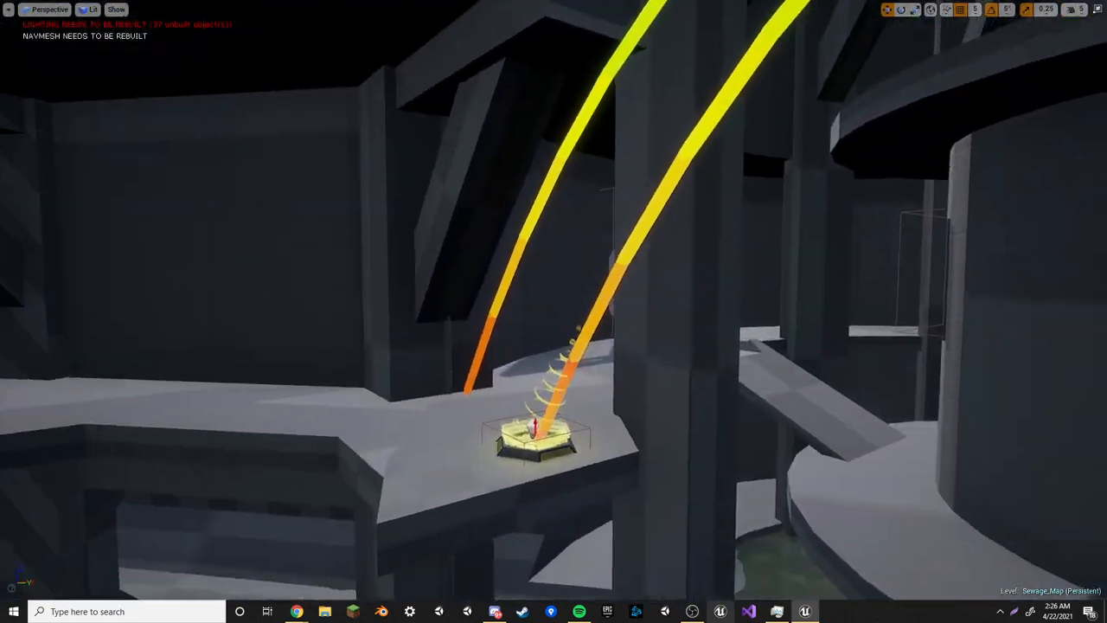
pyautogui.press('w')
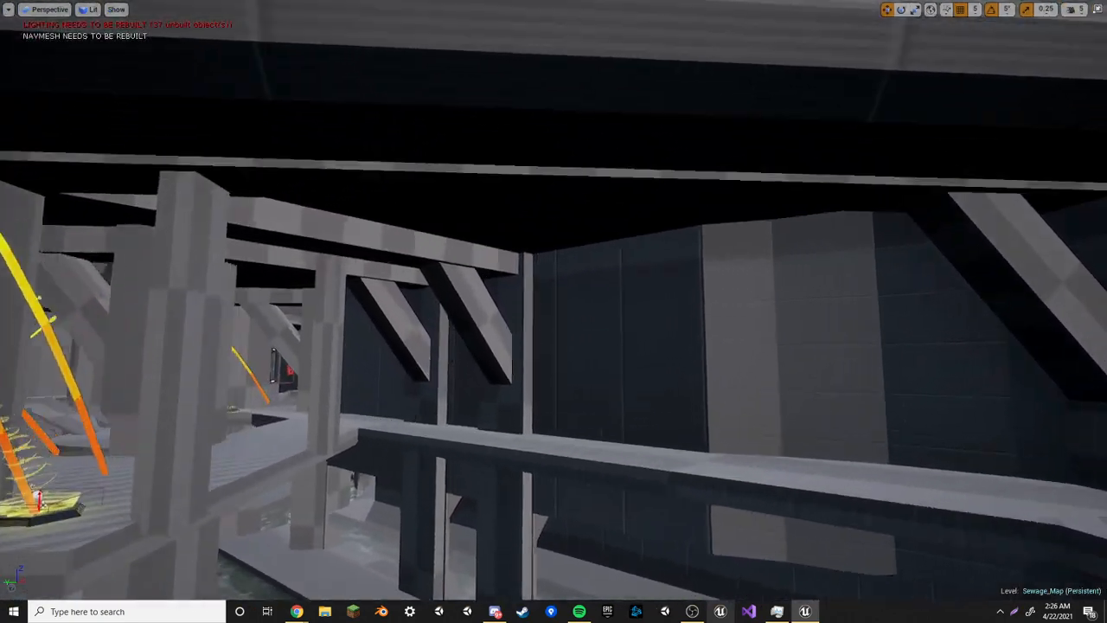
pyautogui.press('w')
pyautogui.moveTo(689, 276); pyautogui.dragTo(441, 278, button='right')
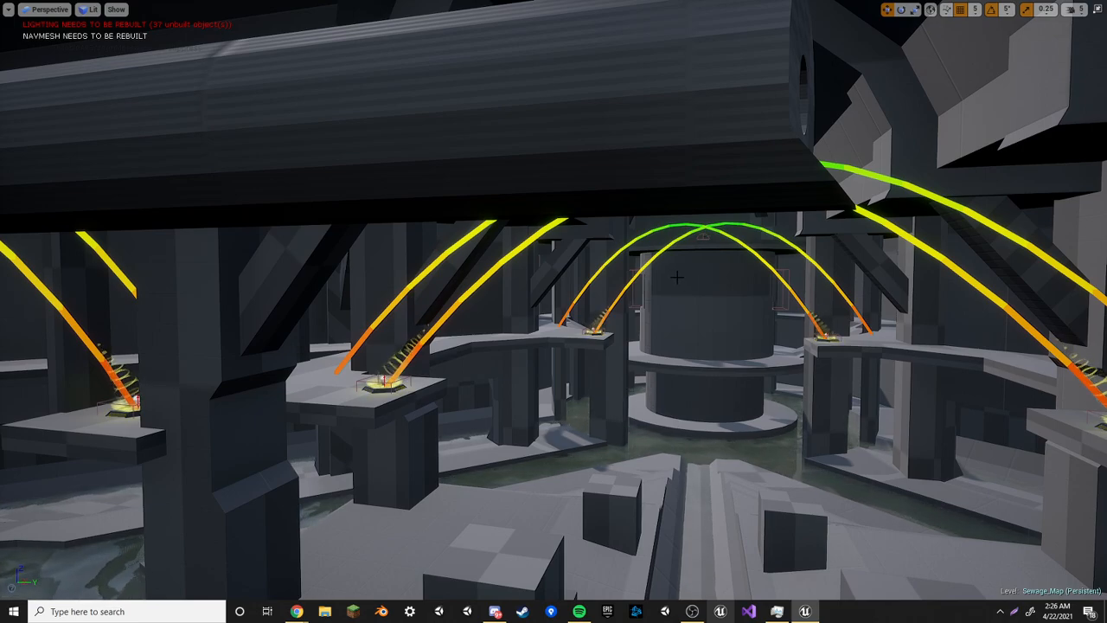
pyautogui.press('w')
pyautogui.moveTo(694, 295); pyautogui.dragTo(207, 298, button='right')
# Inspect the support pillars and crossing ceiling beams around the central platform, selecting individual brushes
pyautogui.click(620, 317)
pyautogui.moveTo(621, 318); pyautogui.dragTo(19, 288, button='right')
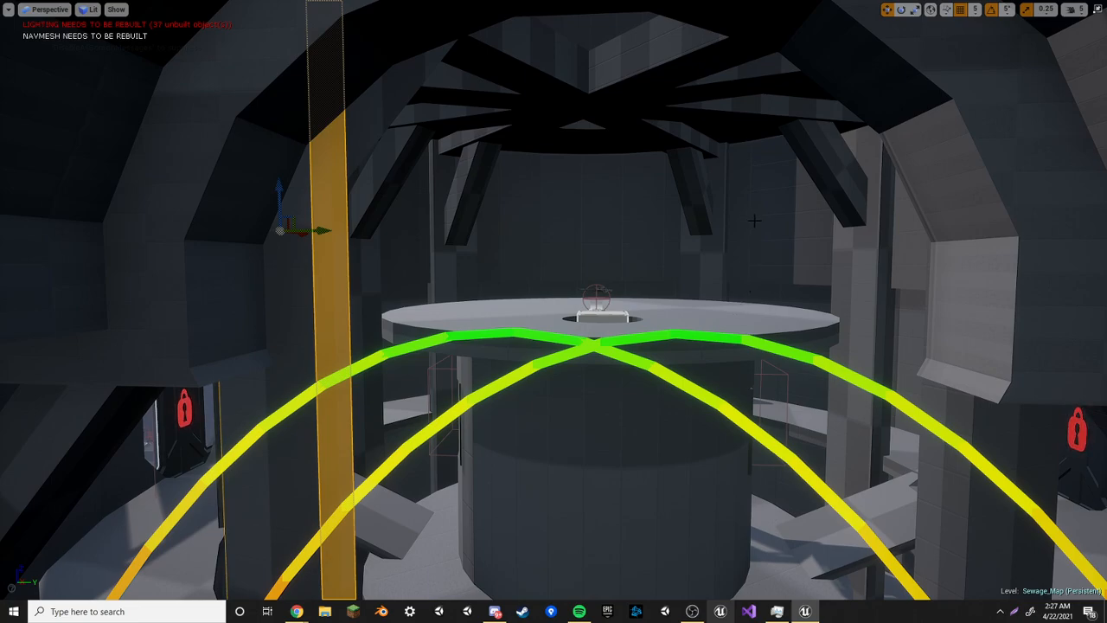
pyautogui.moveTo(19, 288); pyautogui.dragTo(6, 268, button='right')
pyautogui.click(620, 184)
pyautogui.moveTo(620, 184); pyautogui.dragTo(662, 166, button='right')
pyautogui.click(662, 196)
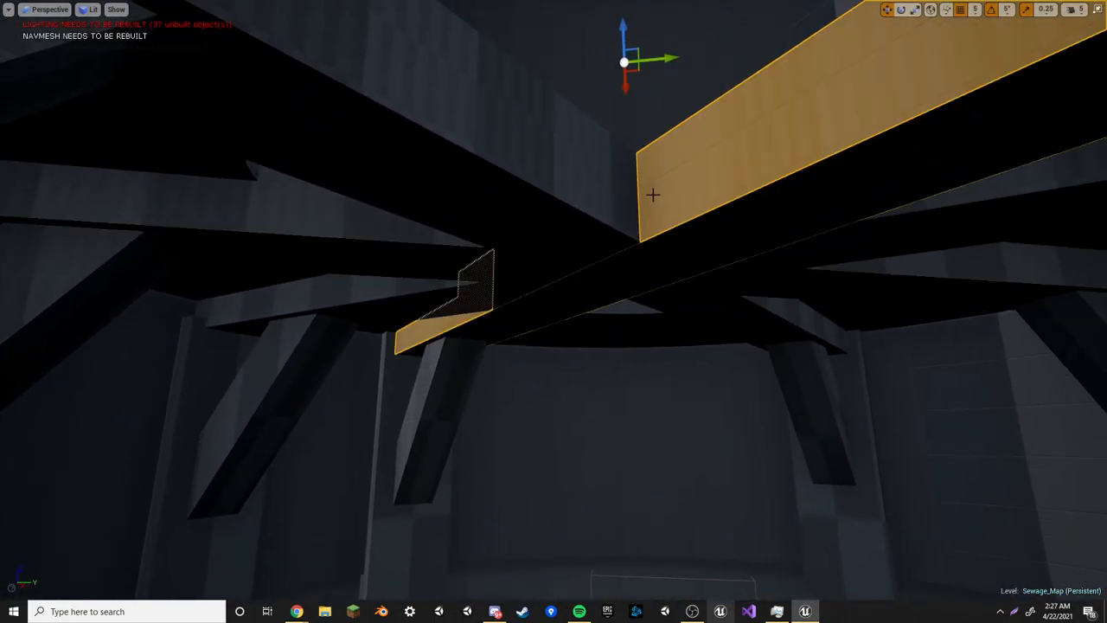
pyautogui.moveTo(577, 203); pyautogui.dragTo(804, 346, button='right')
pyautogui.click(709, 168)
pyautogui.moveTo(732, 168); pyautogui.dragTo(666, 112, button='right')
pyautogui.click(637, 222)
pyautogui.moveTo(636, 221); pyautogui.dragTo(636, 311, button='right')
pyautogui.click(523, 284)
pyautogui.moveTo(642, 214)
pyautogui.mouseDown(button='right')
pyautogui.moveTo(640, 103)
pyautogui.moveTo(744, 108)
pyautogui.moveTo(830, 216)
pyautogui.moveTo(873, 139)
pyautogui.moveTo(864, 113)
pyautogui.moveTo(994, 108)
pyautogui.moveTo(666, 99)
pyautogui.moveTo(691, 95)
pyautogui.moveTo(645, 210)
pyautogui.mouseUp(button='right')
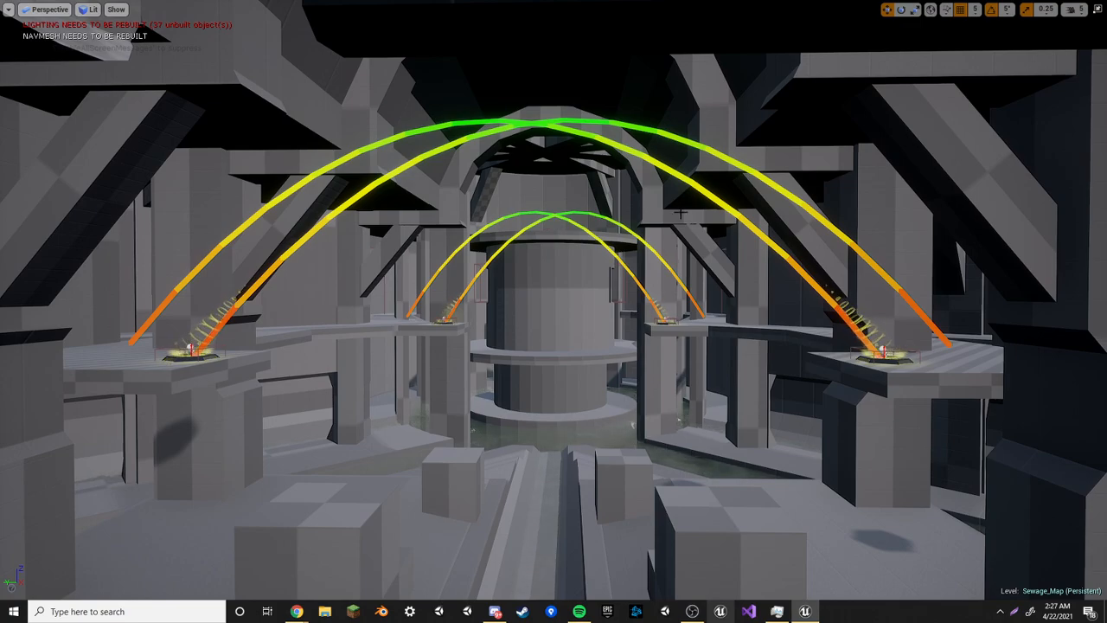
# Inspect the jump-pad platforms and the locked doors, and restore the full editor layout from the immersive viewport
pyautogui.moveTo(701, 253); pyautogui.dragTo(743, 320, button='right')
pyautogui.moveTo(554, 311)
pyautogui.mouseDown(button='right')
pyautogui.moveTo(692, 302)
pyautogui.moveTo(709, 346)
pyautogui.moveTo(701, 389)
pyautogui.moveTo(631, 320)
pyautogui.moveTo(554, 302)
pyautogui.moveTo(778, 307)
pyautogui.moveTo(674, 312)
pyautogui.moveTo(674, 354)
pyautogui.moveTo(605, 303)
pyautogui.moveTo(584, 342)
pyautogui.moveTo(623, 302)
pyautogui.moveTo(596, 307)
pyautogui.moveTo(658, 316)
pyautogui.moveTo(605, 337)
pyautogui.moveTo(640, 320)
pyautogui.moveTo(623, 286)
pyautogui.moveTo(588, 311)
pyautogui.moveTo(605, 294)
pyautogui.moveTo(605, 329)
pyautogui.moveTo(606, 303)
pyautogui.moveTo(596, 320)
pyautogui.moveTo(648, 277)
pyautogui.moveTo(596, 329)
pyautogui.moveTo(579, 307)
pyautogui.moveTo(571, 315)
pyautogui.moveTo(631, 320)
pyautogui.moveTo(554, 320)
pyautogui.moveTo(570, 355)
pyautogui.moveTo(554, 294)
pyautogui.moveTo(562, 354)
pyautogui.moveTo(566, 346)
pyautogui.moveTo(558, 372)
pyautogui.moveTo(558, 346)
pyautogui.moveTo(536, 337)
pyautogui.moveTo(557, 337)
pyautogui.moveTo(545, 342)
pyautogui.moveTo(554, 351)
pyautogui.moveTo(557, 329)
pyautogui.moveTo(571, 341)
pyautogui.moveTo(541, 337)
pyautogui.moveTo(554, 333)
pyautogui.mouseUp(button='right')
pyautogui.press('w')
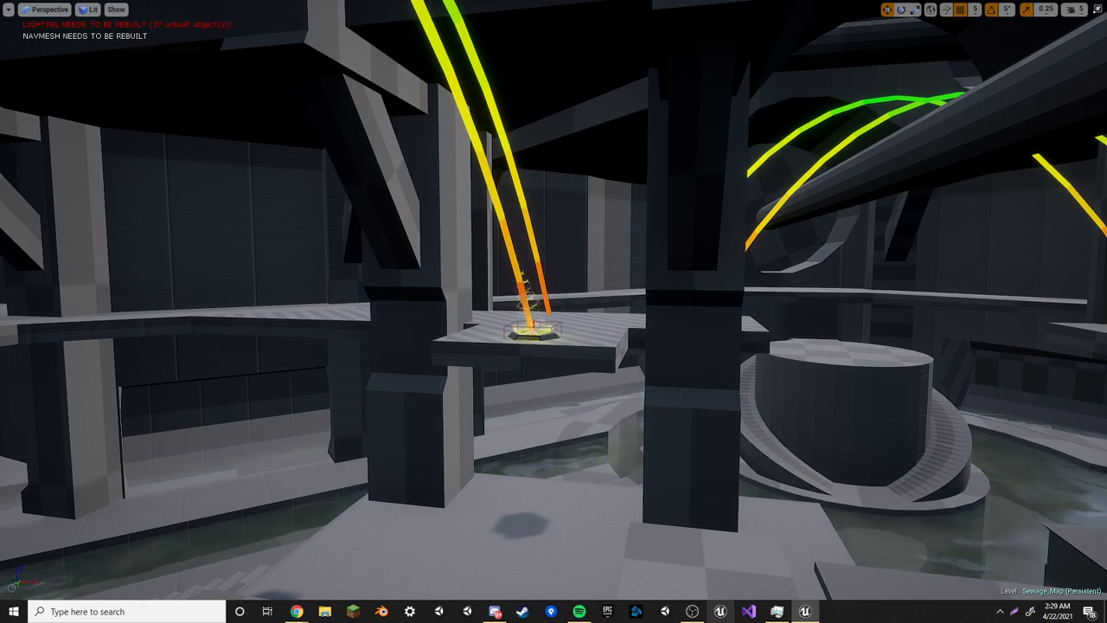
pyautogui.moveTo(554, 311)
pyautogui.mouseDown(button='right')
pyautogui.moveTo(389, 310)
pyautogui.moveTo(1037, 329)
pyautogui.moveTo(484, 337)
pyautogui.moveTo(467, 432)
pyautogui.moveTo(536, 285)
pyautogui.moveTo(580, 346)
pyautogui.moveTo(575, 380)
pyautogui.moveTo(415, 371)
pyautogui.moveTo(286, 324)
pyautogui.moveTo(450, 313)
pyautogui.moveTo(381, 313)
pyautogui.moveTo(433, 303)
pyautogui.moveTo(450, 381)
pyautogui.moveTo(484, 363)
pyautogui.moveTo(536, 303)
pyautogui.mouseUp(button='right')
pyautogui.moveTo(711, 216); pyautogui.dragTo(718, 213, button='right')
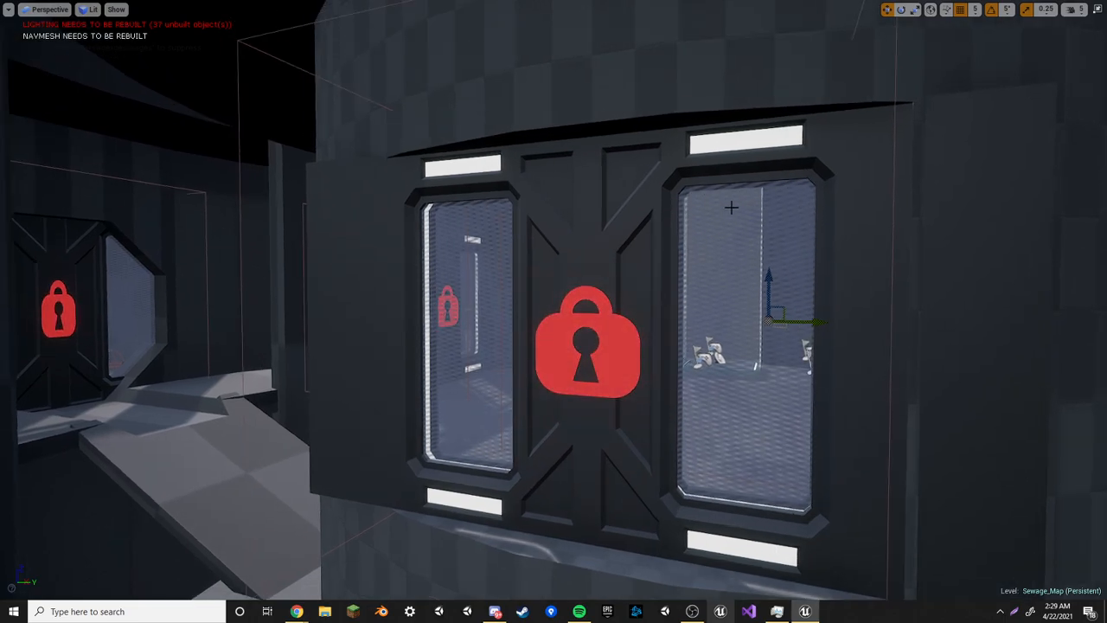
pyautogui.press('F11')
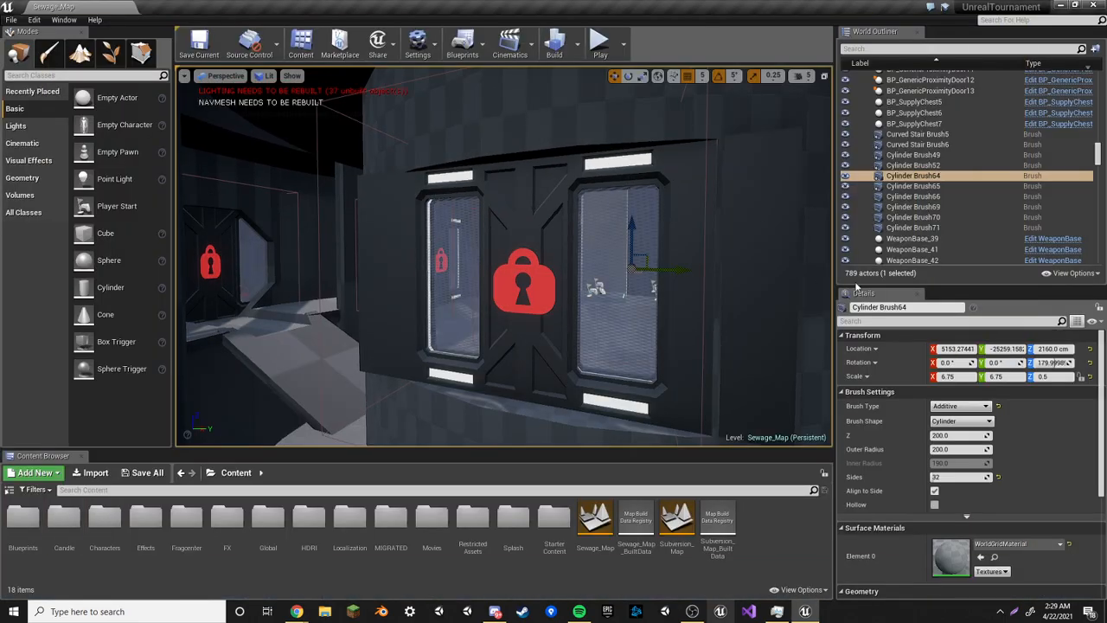
# Select the four crossing ceiling beams and review their geometry alignment, surface properties and advanced brush settings, including static mesh creation
pyautogui.moveTo(505, 260)
pyautogui.mouseDown(button='right')
pyautogui.moveTo(504, 273)
pyautogui.moveTo(510, 186)
pyautogui.moveTo(511, 201)
pyautogui.mouseUp(button='right')
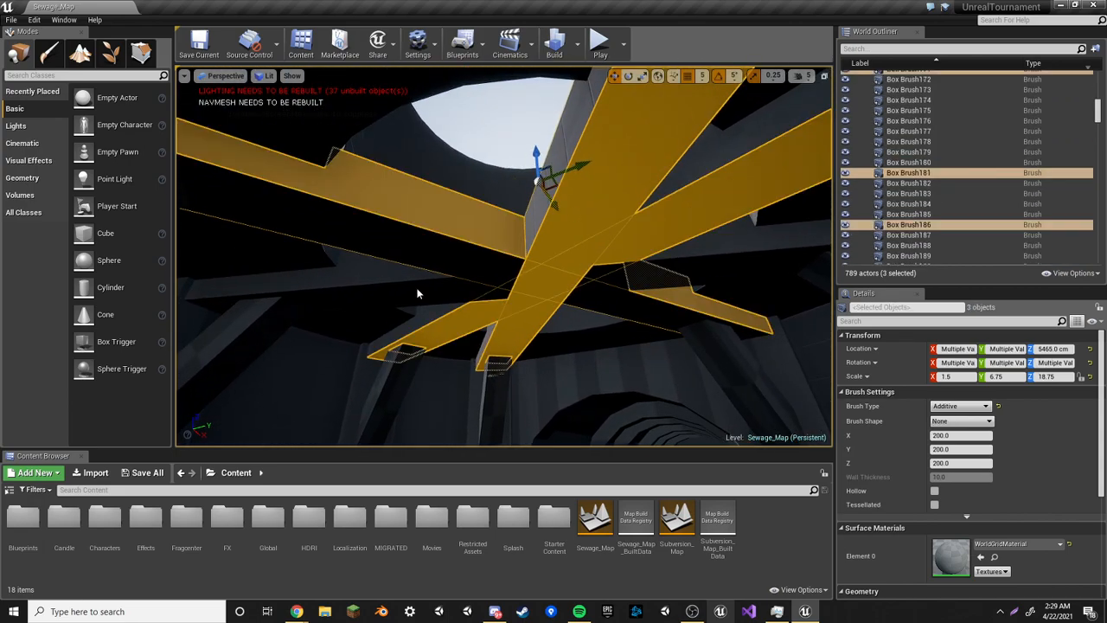
pyautogui.moveTo(499, 314); pyautogui.dragTo(499, 346, button='right')
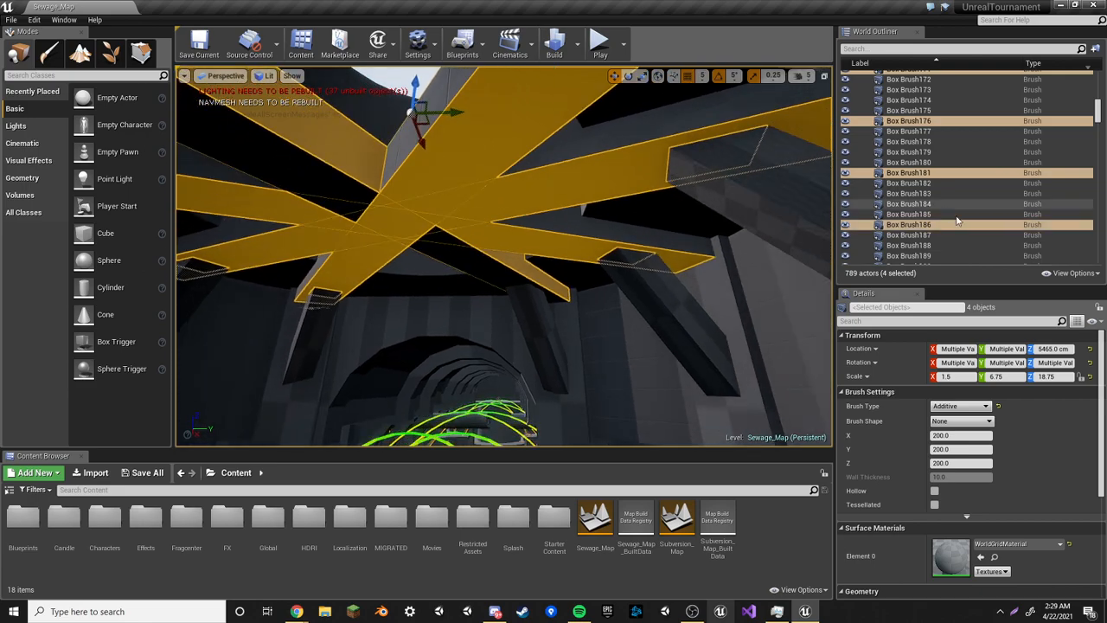
pyautogui.scroll(-1, 1055, 399)
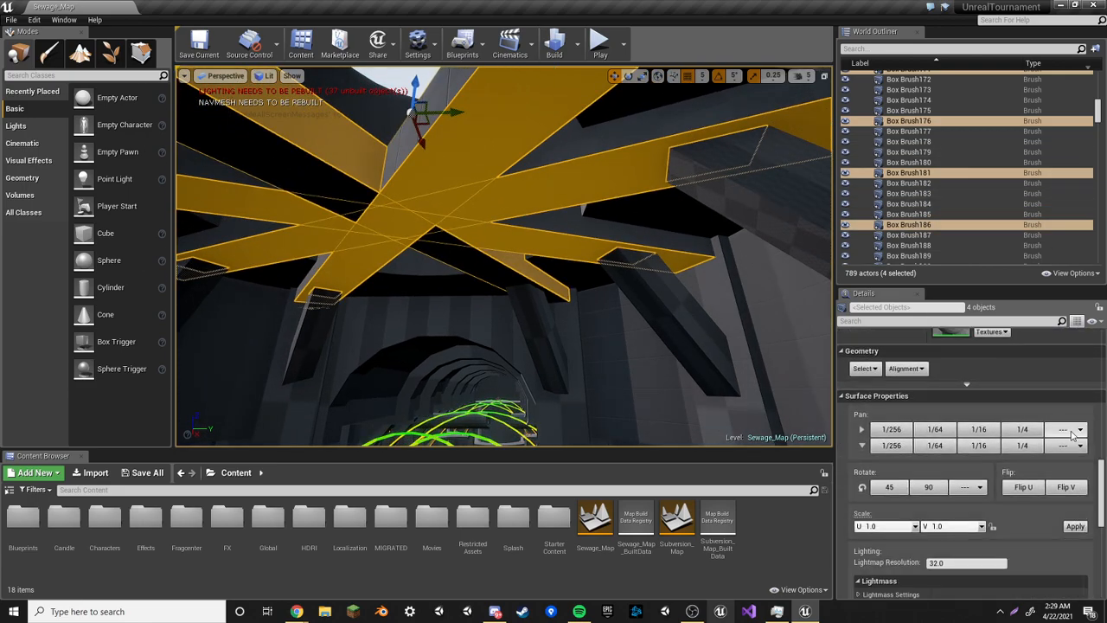
pyautogui.scroll(-1, 1055, 412)
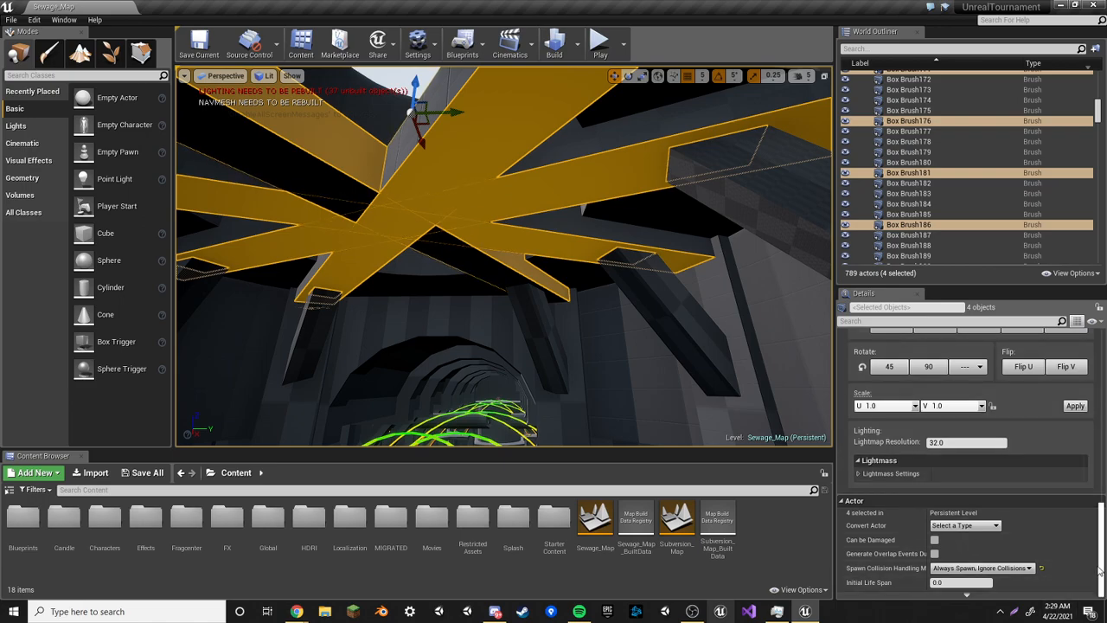
pyautogui.scroll(5, 1082, 568)
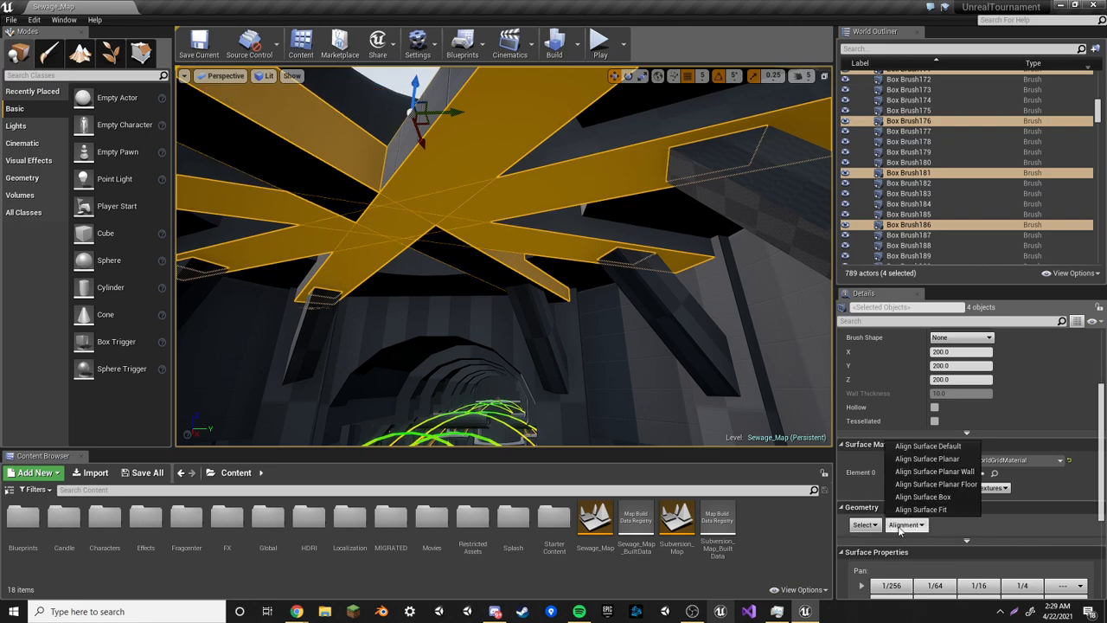
pyautogui.scroll(-1, 960, 519)
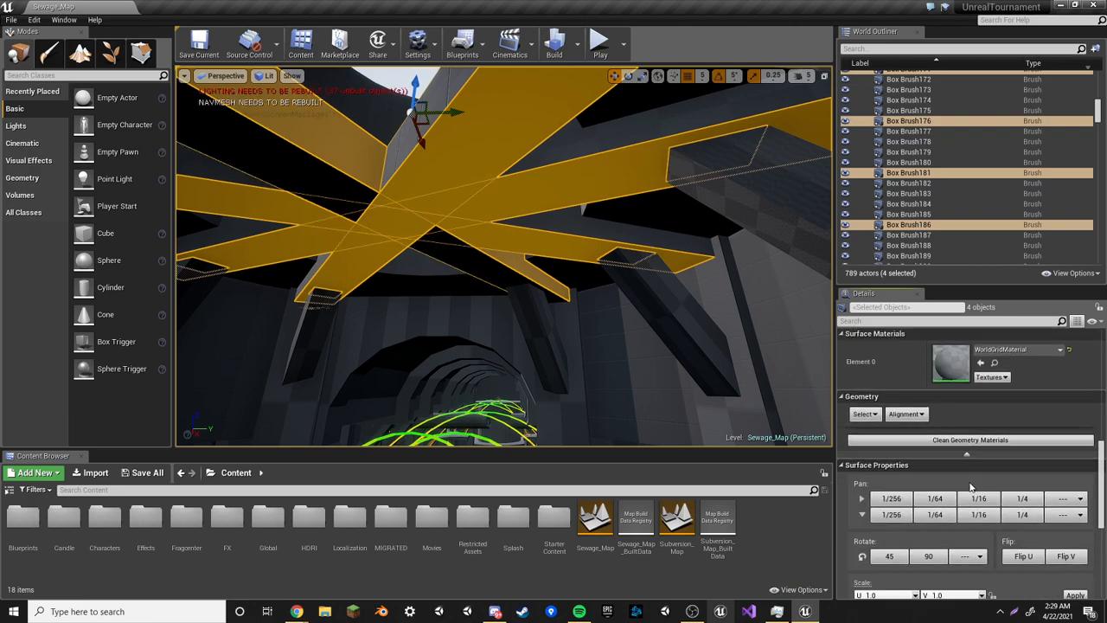
pyautogui.scroll(-3, 971, 487)
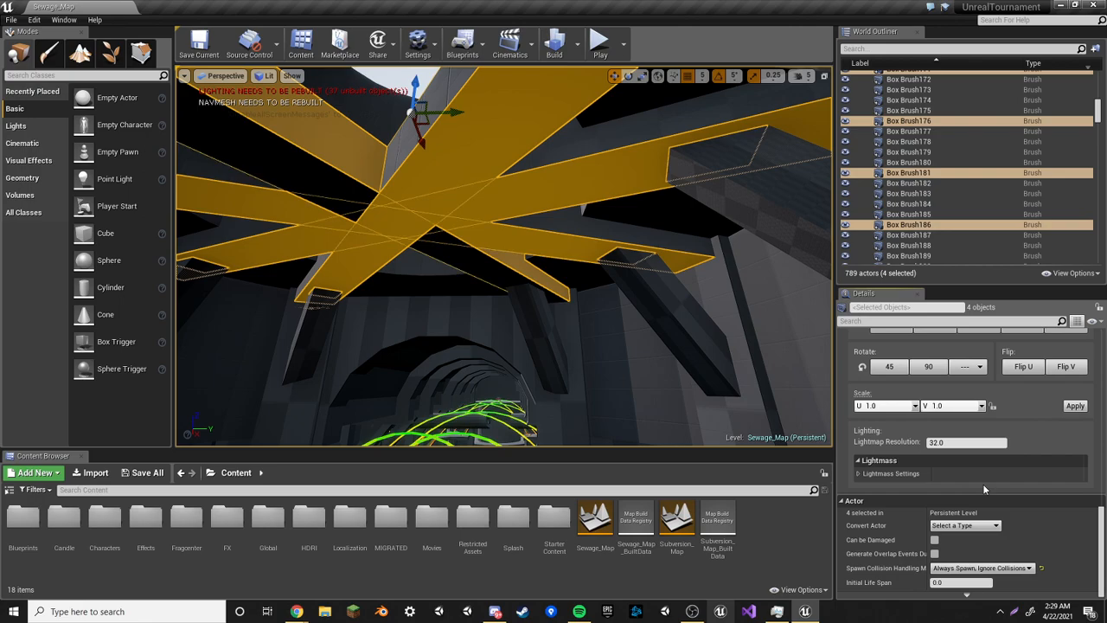
pyautogui.scroll(1, 1012, 503)
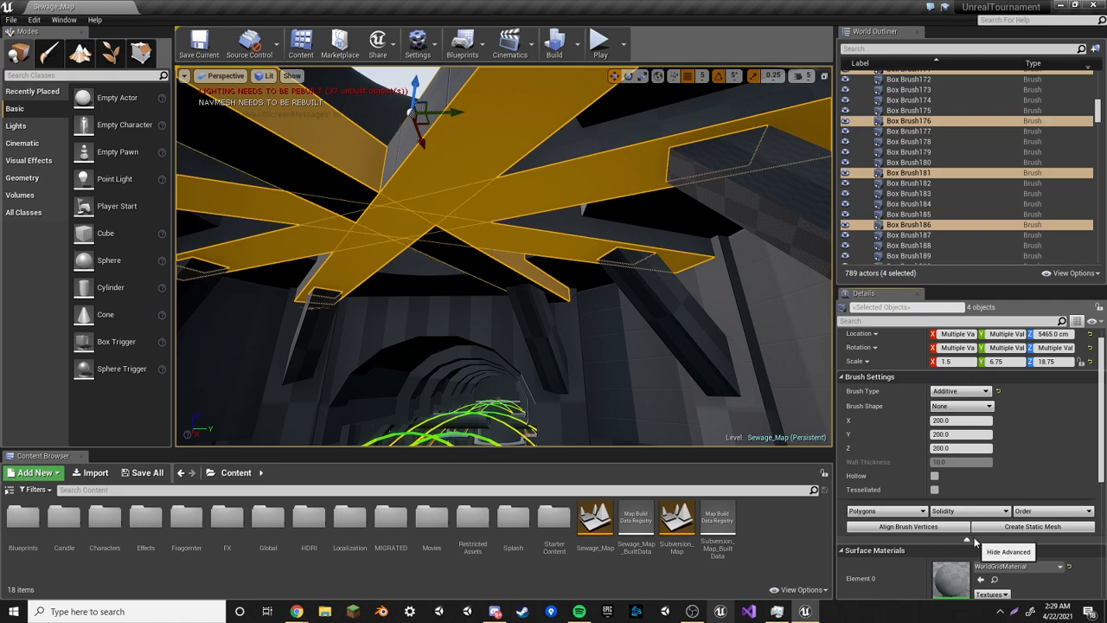
pyautogui.click(968, 502)
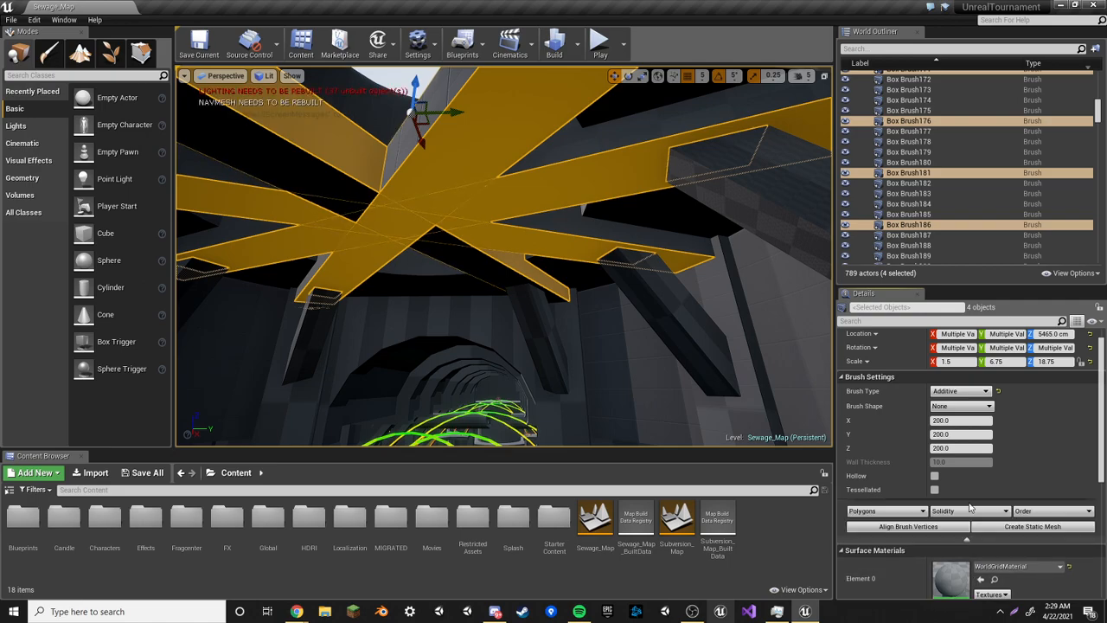
pyautogui.click(976, 502)
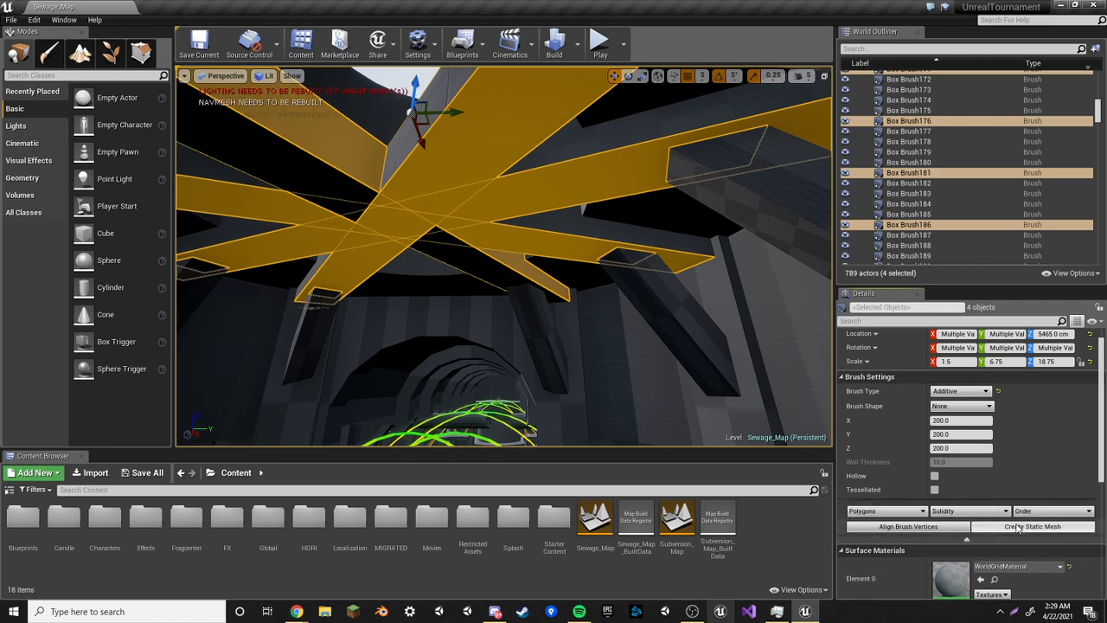
# Examine the central platform, the exterior of the roof shaft and the long view down the arched tunnel
pyautogui.moveTo(525, 354); pyautogui.dragTo(534, 350, button='right')
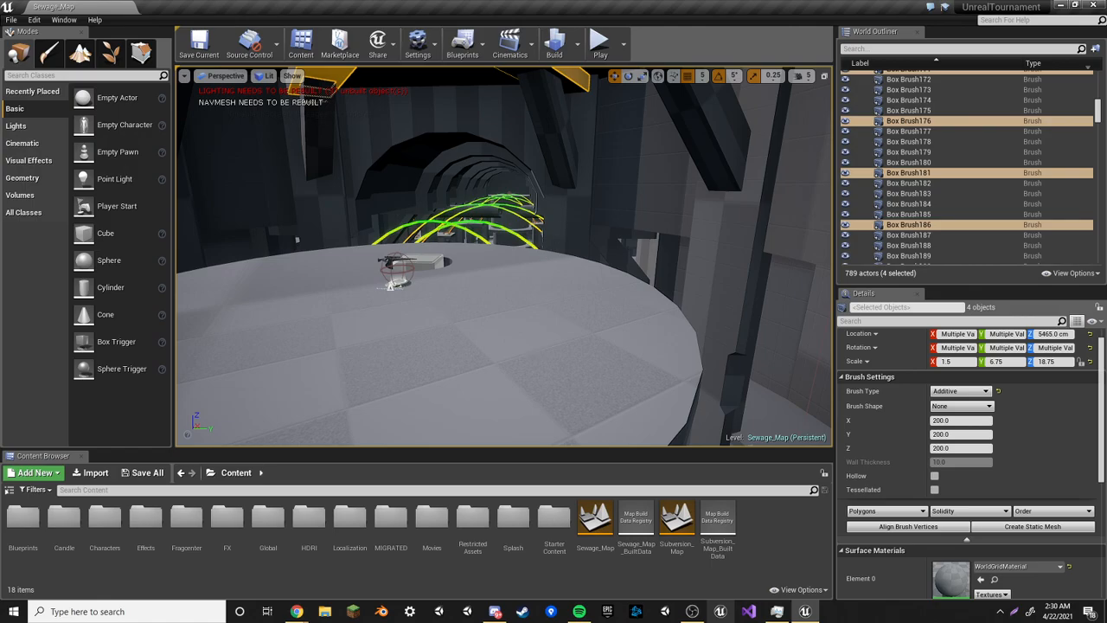
pyautogui.moveTo(627, 245); pyautogui.dragTo(619, 223, button='right')
pyautogui.press('w')
pyautogui.press('w')
pyautogui.moveTo(504, 256)
pyautogui.mouseDown(button='right')
pyautogui.moveTo(778, 270)
pyautogui.moveTo(504, 248)
pyautogui.moveTo(250, 268)
pyautogui.moveTo(389, 263)
pyautogui.moveTo(397, 247)
pyautogui.moveTo(371, 251)
pyautogui.moveTo(458, 268)
pyautogui.moveTo(415, 273)
pyautogui.moveTo(605, 273)
pyautogui.moveTo(657, 294)
pyautogui.moveTo(718, 282)
pyautogui.moveTo(570, 265)
pyautogui.moveTo(528, 268)
pyautogui.moveTo(562, 286)
pyautogui.moveTo(493, 289)
pyautogui.moveTo(588, 256)
pyautogui.moveTo(554, 268)
pyautogui.moveTo(622, 260)
pyautogui.moveTo(389, 259)
pyautogui.mouseUp(button='right')
pyautogui.press('w')
pyautogui.press('w')
pyautogui.press('w')
pyautogui.press('w')
pyautogui.press('w')
pyautogui.press('w')
pyautogui.press('w')
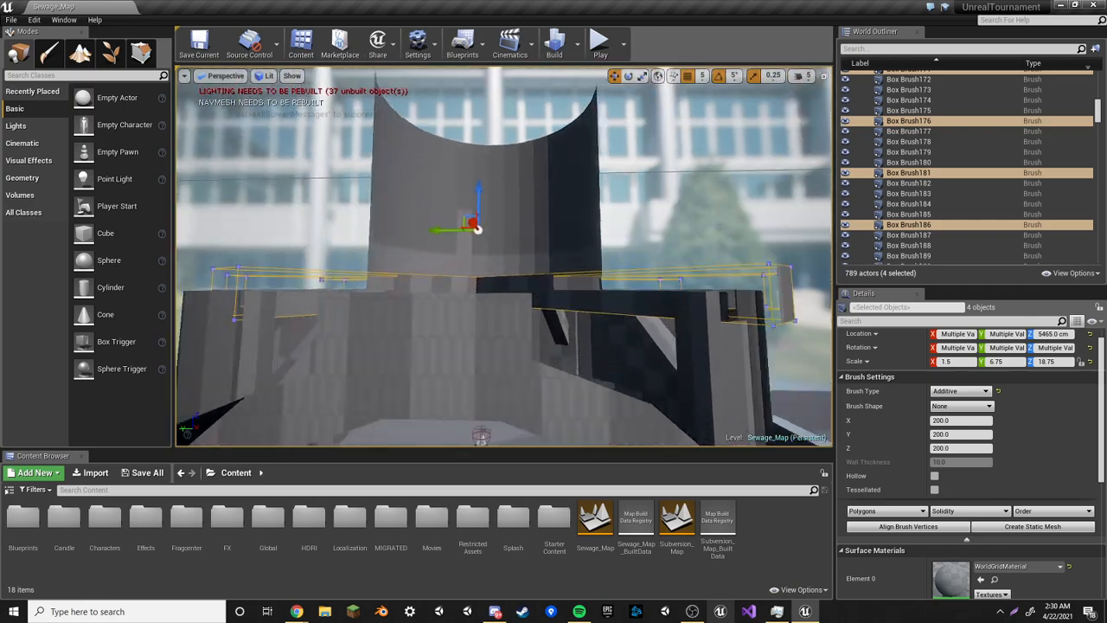
pyautogui.press('w')
pyautogui.moveTo(505, 256)
pyautogui.mouseDown(button='right')
pyautogui.moveTo(493, 277)
pyautogui.moveTo(372, 286)
pyautogui.moveTo(281, 259)
pyautogui.mouseUp(button='right')
pyautogui.press('w')
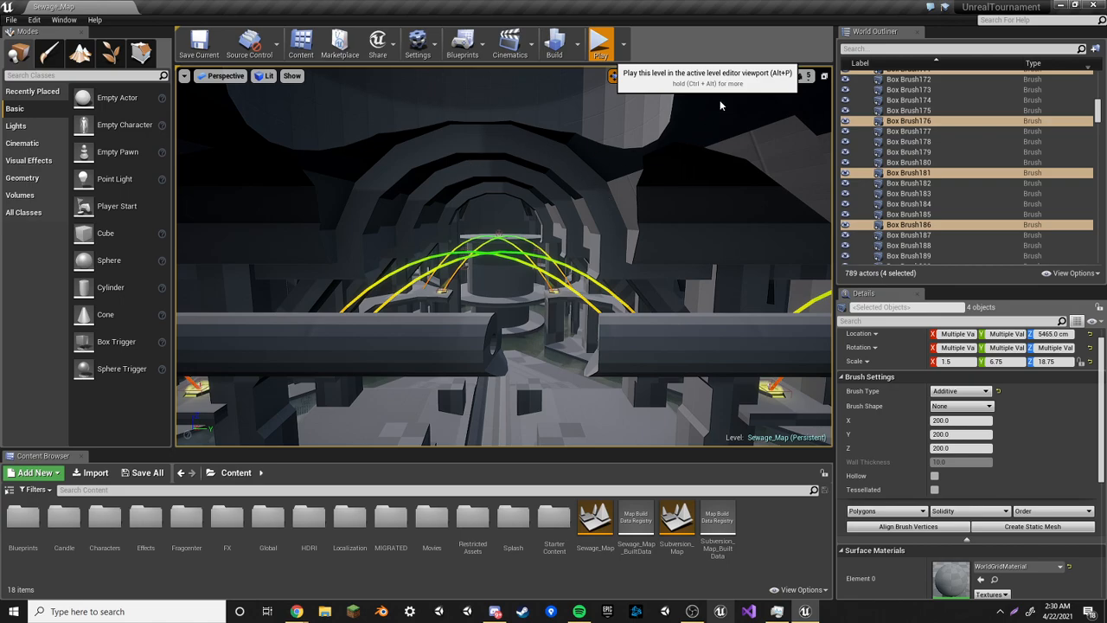
# Start a play test of the level, explore the spawn room and pick up the Sniper Rifle
pyautogui.hotkey('alt', 'p')
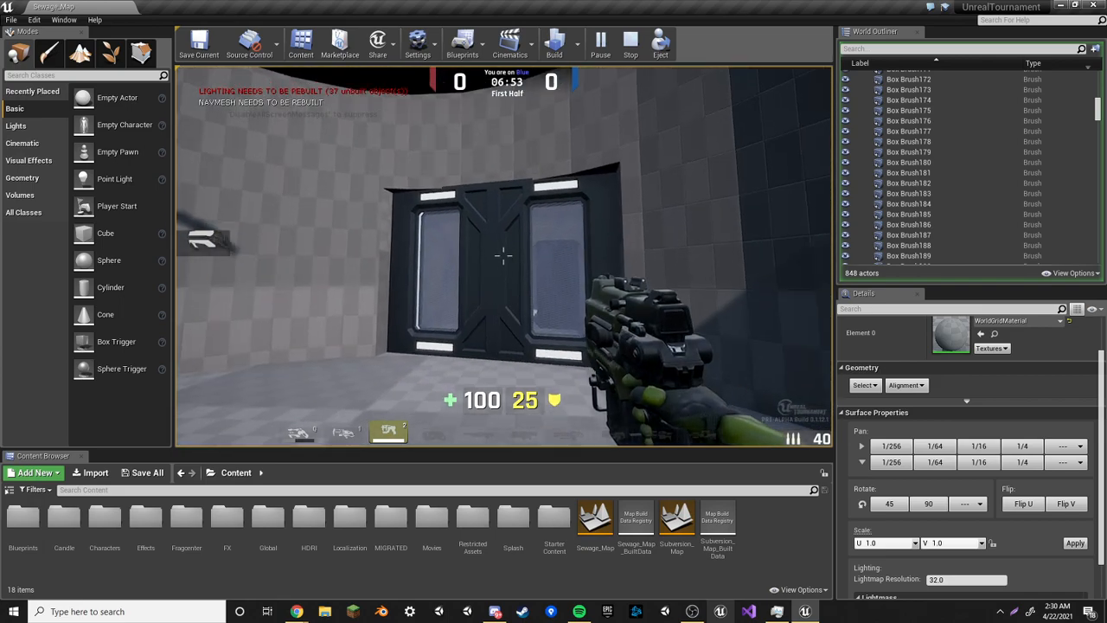
pyautogui.press('s')
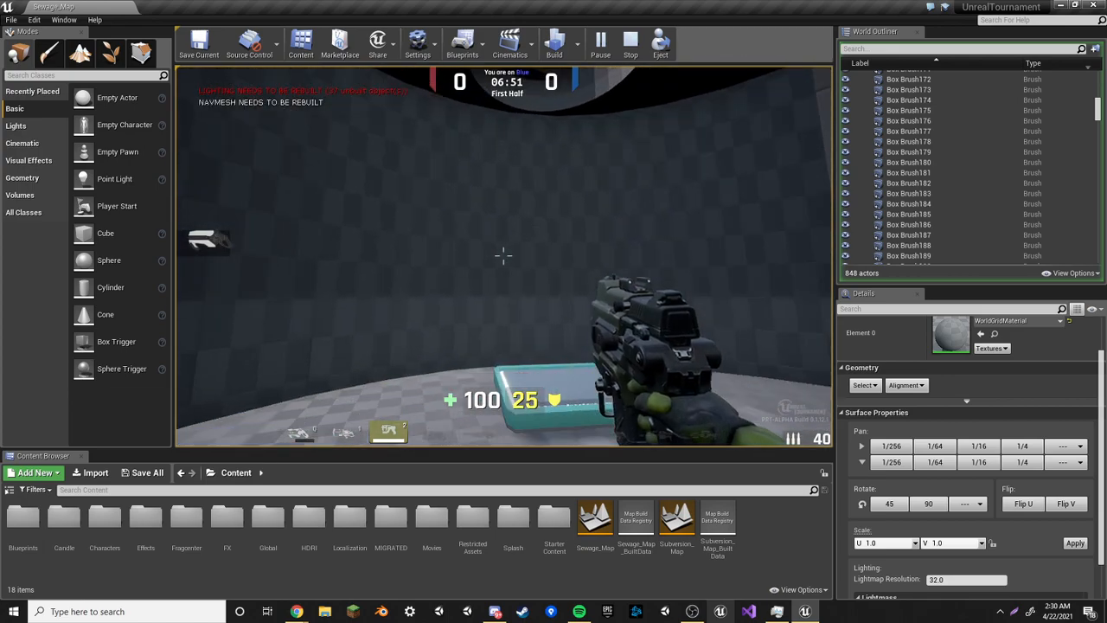
pyautogui.press('w')
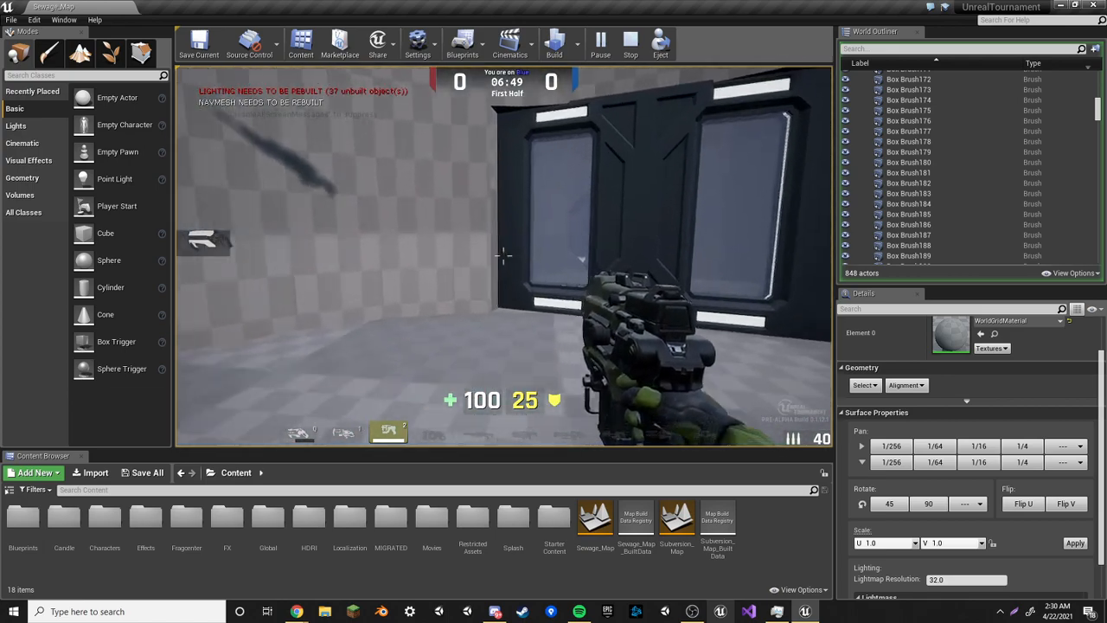
pyautogui.press('w')
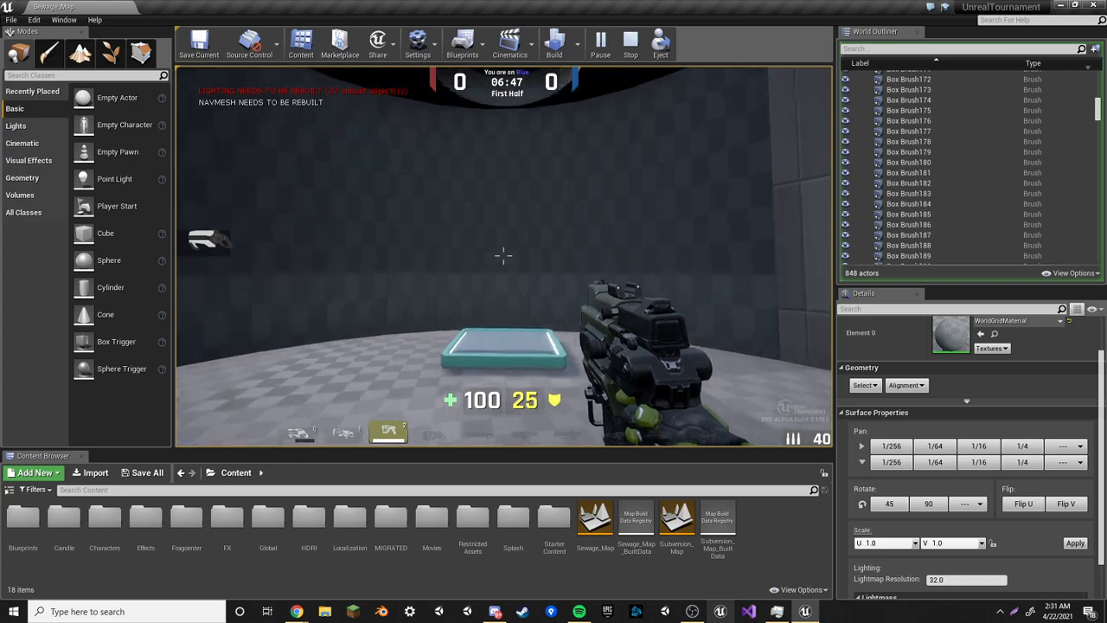
pyautogui.press('w')
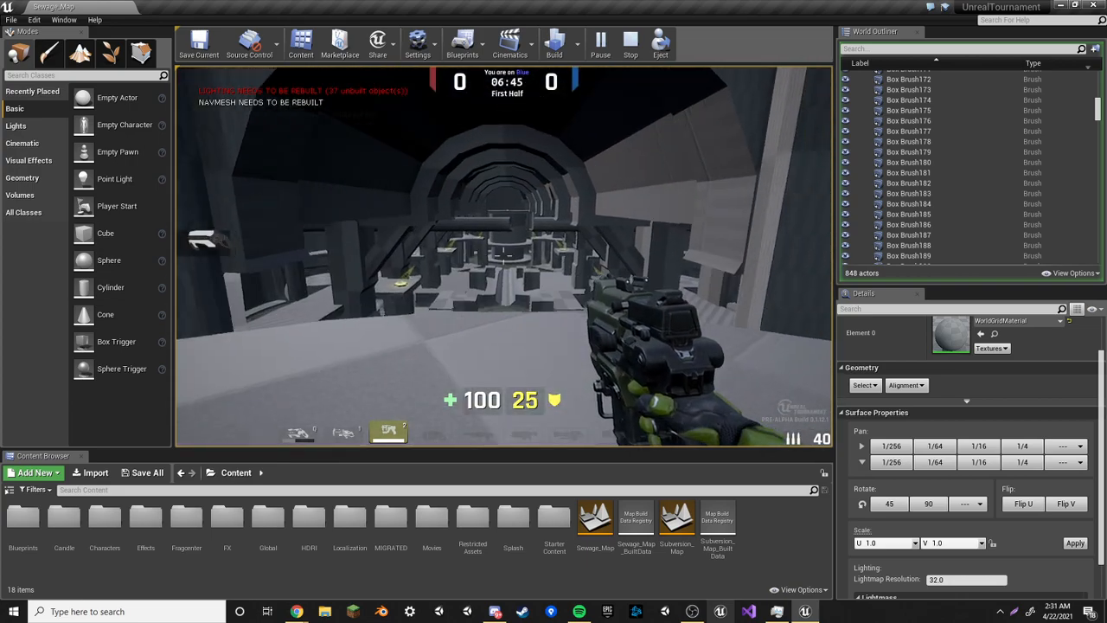
pyautogui.press('w')
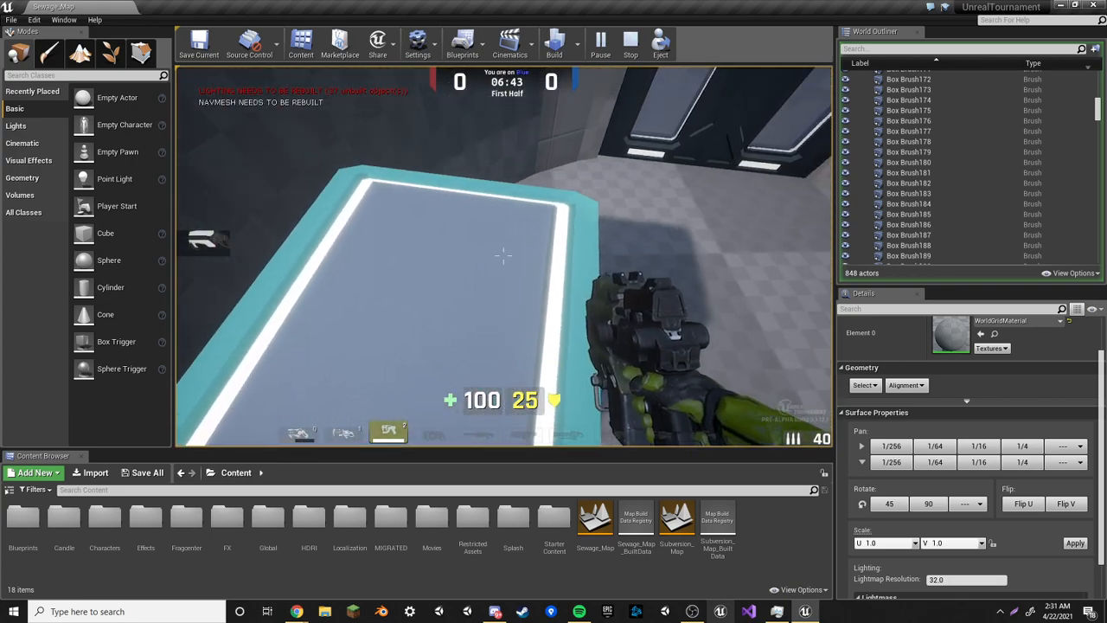
pyautogui.press('w')
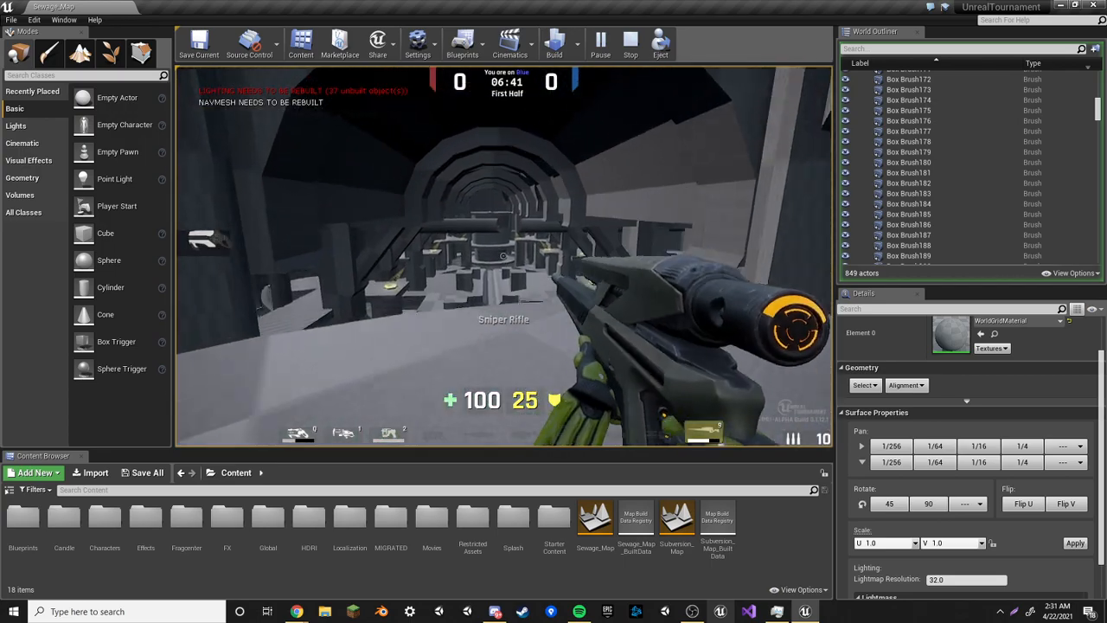
pyautogui.press('w')
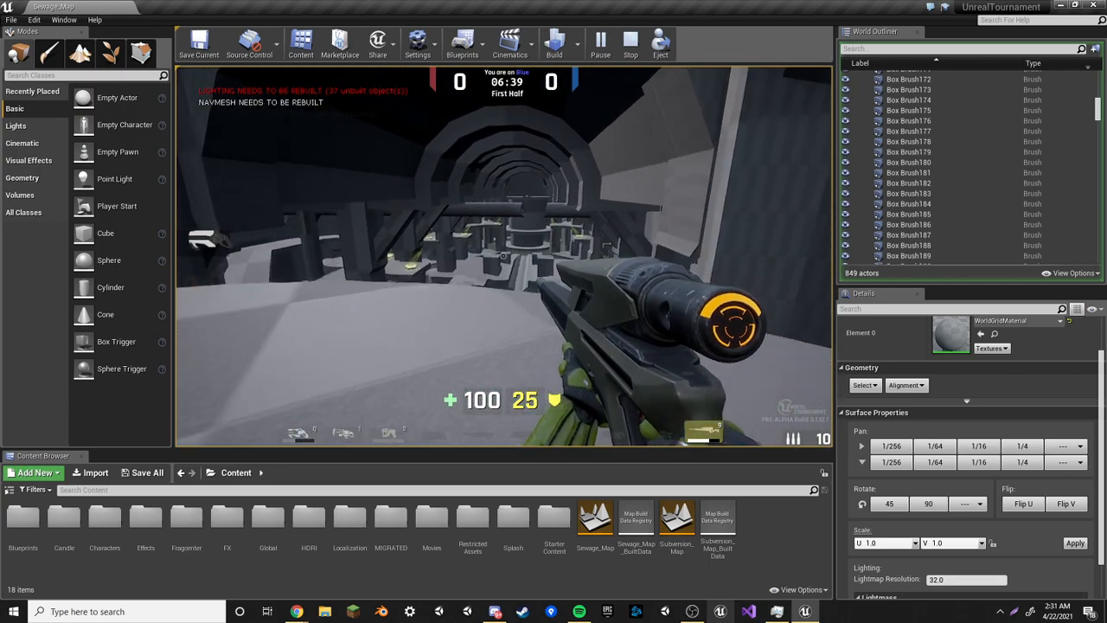
pyautogui.press('w')
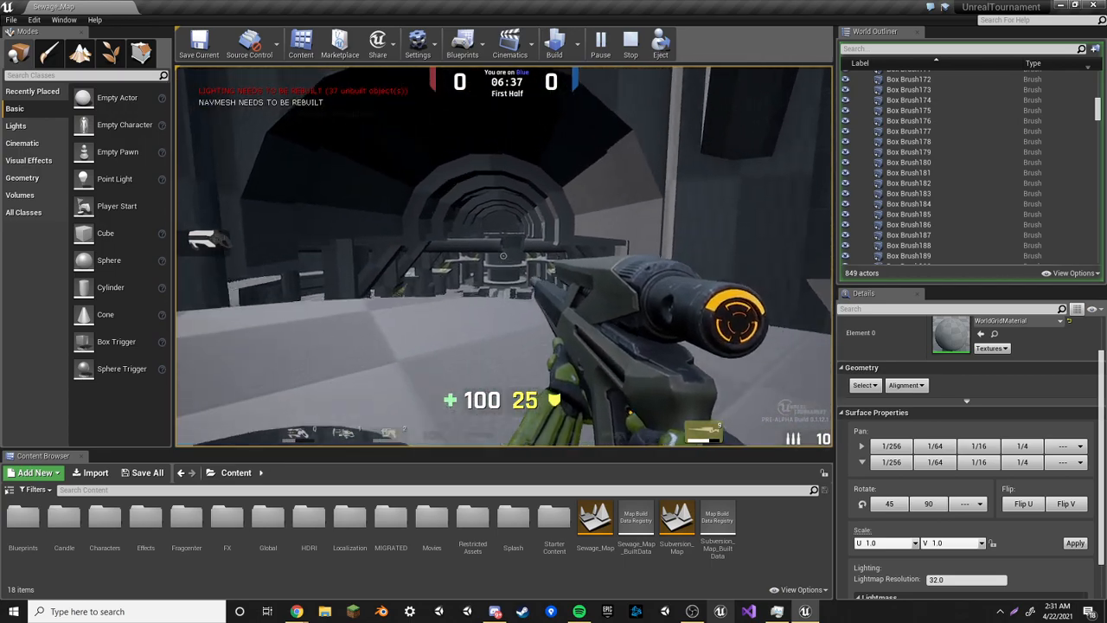
# Check the sightlines down the tunnel through the sniper scope and walk along the jump-pad platforms
pyautogui.rightClick(503, 256)
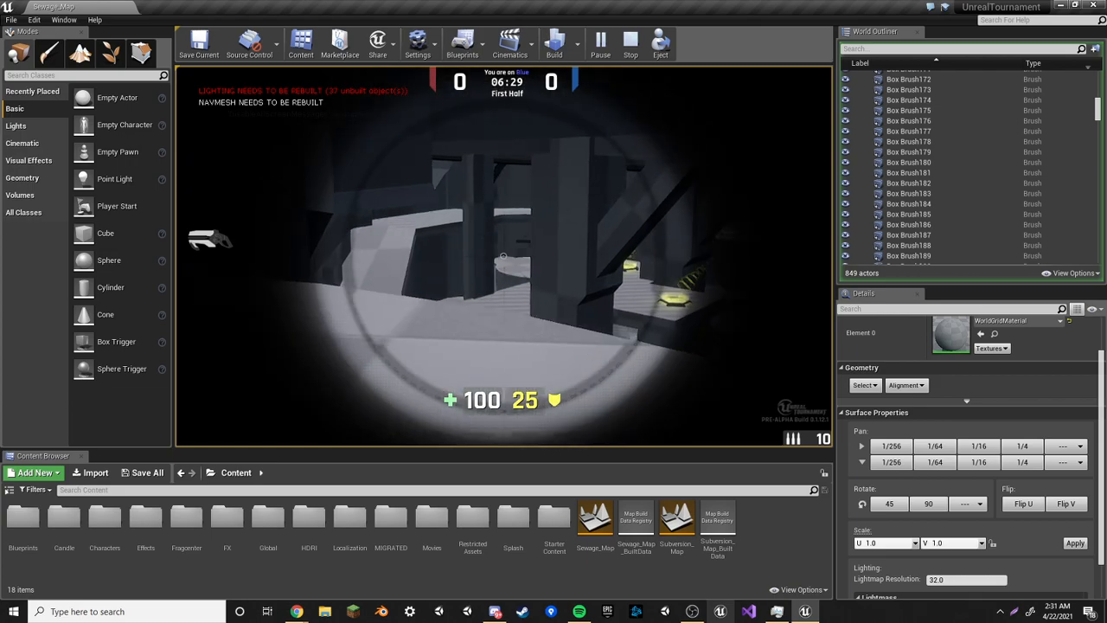
pyautogui.rightClick(504, 256)
pyautogui.rightClick(503, 256)
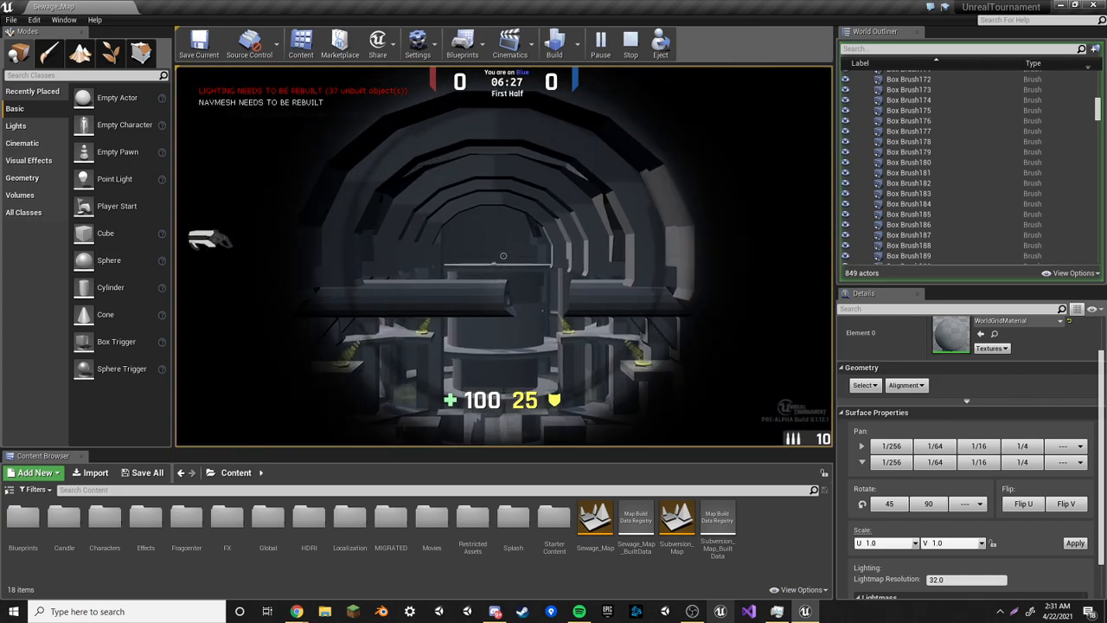
pyautogui.rightClick(503, 256)
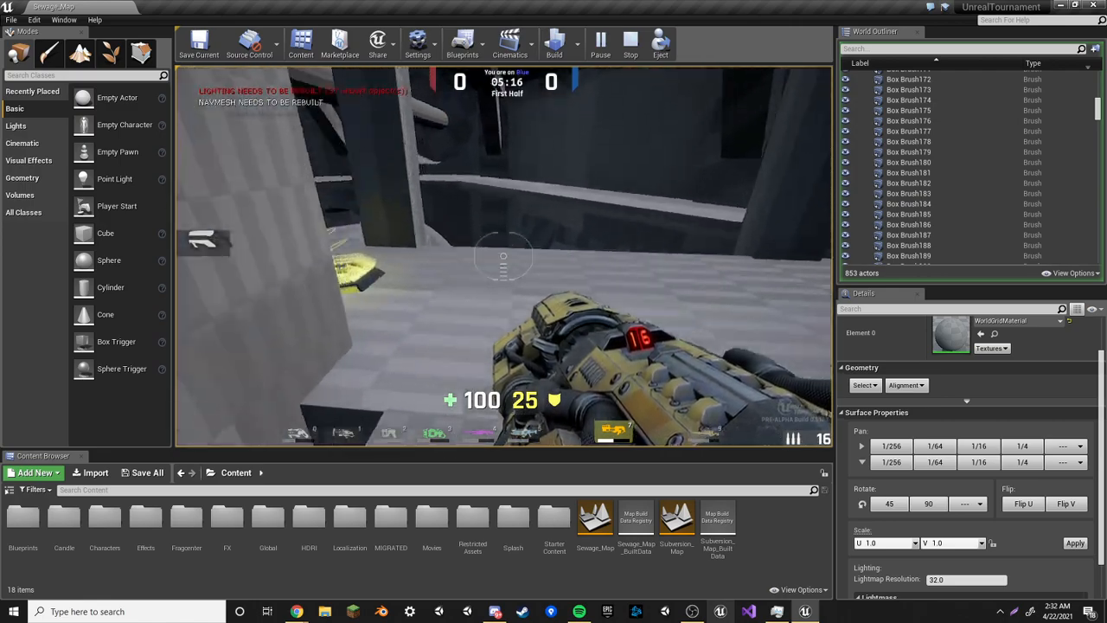
pyautogui.press('w')
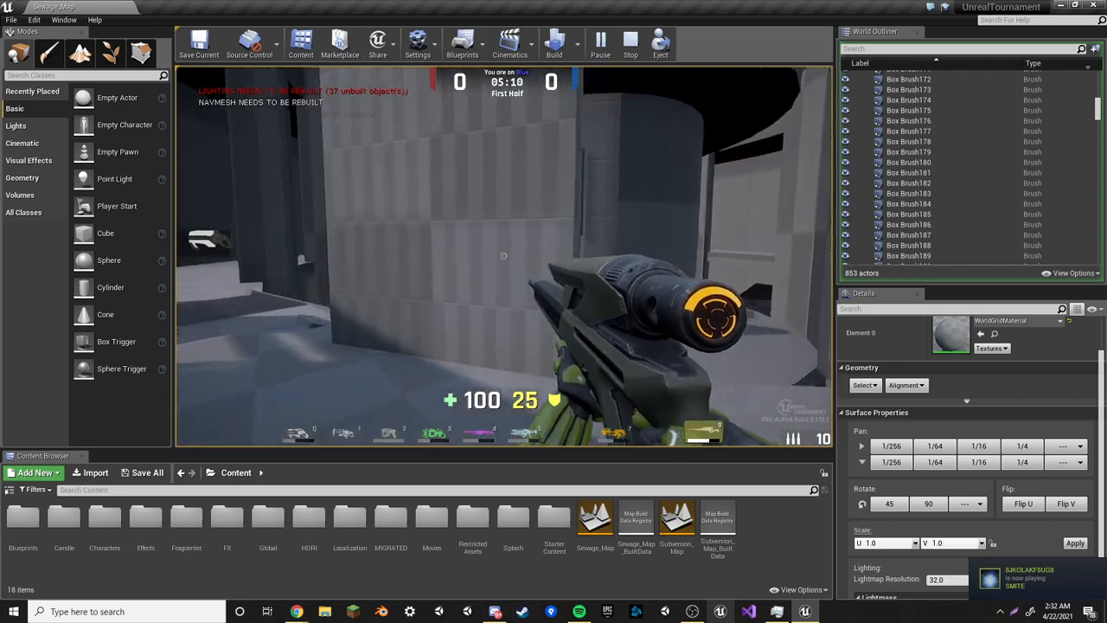
# Fire the Sniper Rifle and swap between it and the Translocator while exploring the area around the windowed cylindrical tower
pyautogui.press('w')
pyautogui.click(503, 256)
pyautogui.press('q')
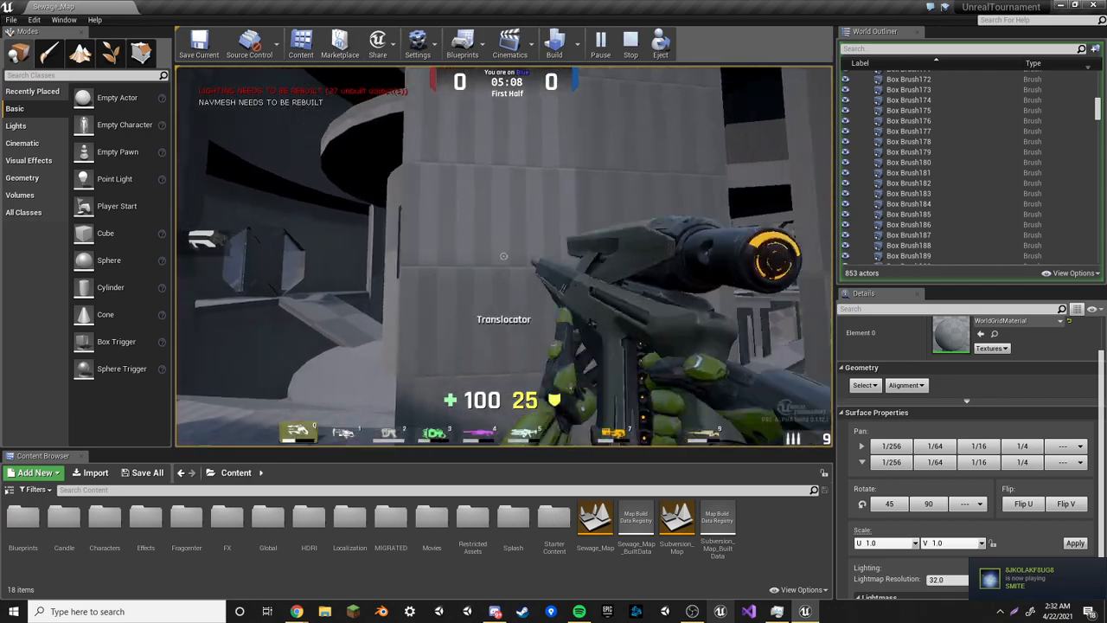
pyautogui.press('w')
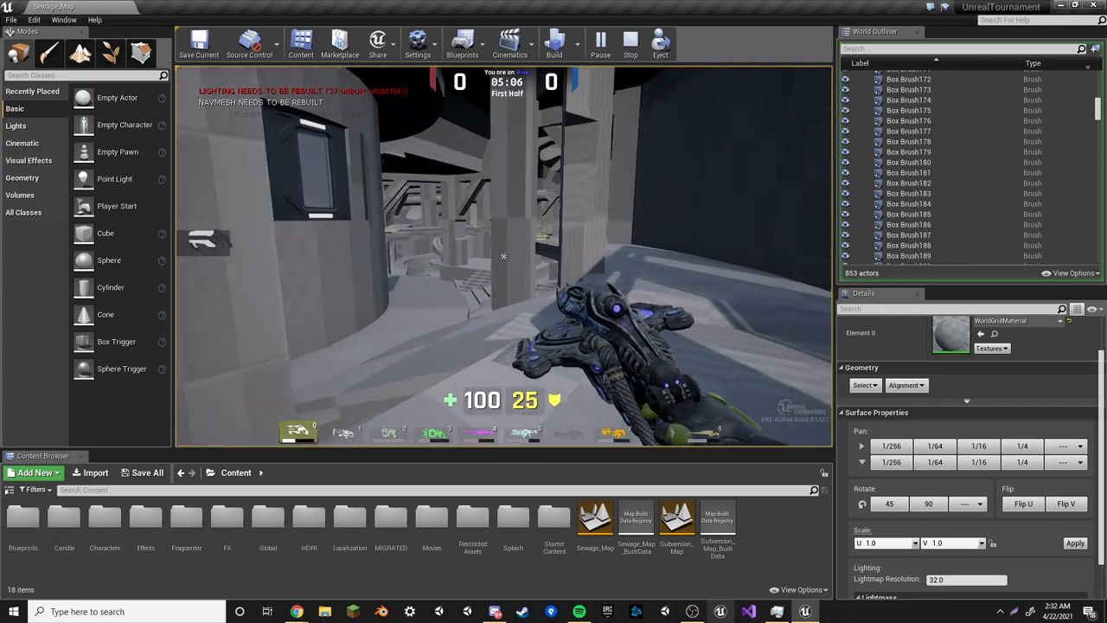
pyautogui.press('w')
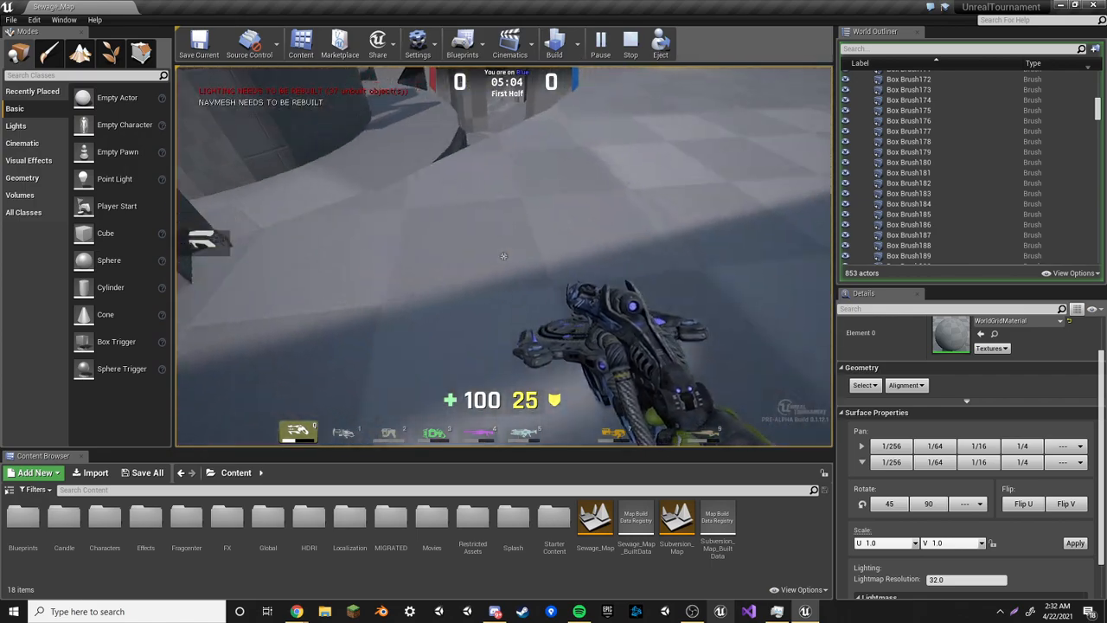
pyautogui.press('q')
pyautogui.press('w')
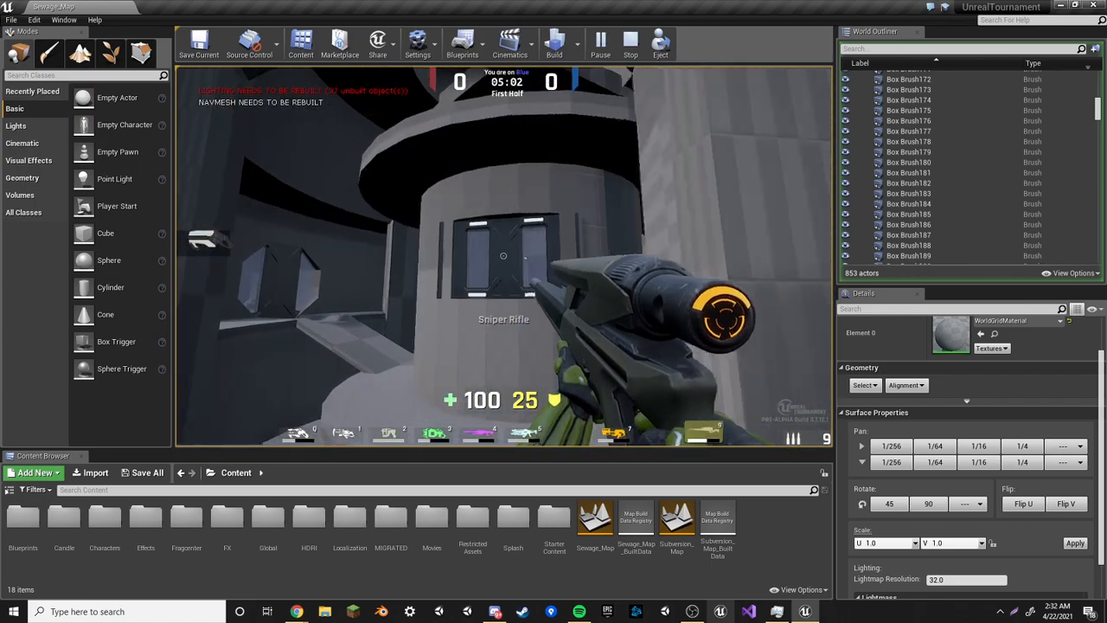
# Try the Flak Cannon, return to the Sniper Rifle and circle the windowed tower to check its approaches and the jump-pad view
pyautogui.scroll(1, 503, 256)
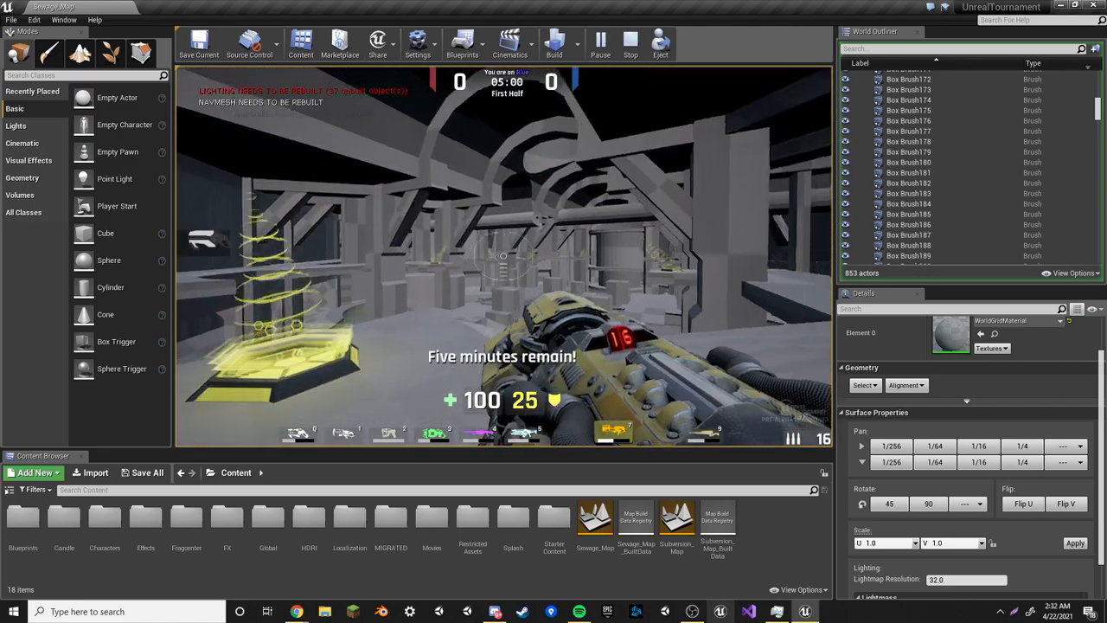
pyautogui.press('q')
pyautogui.press('w')
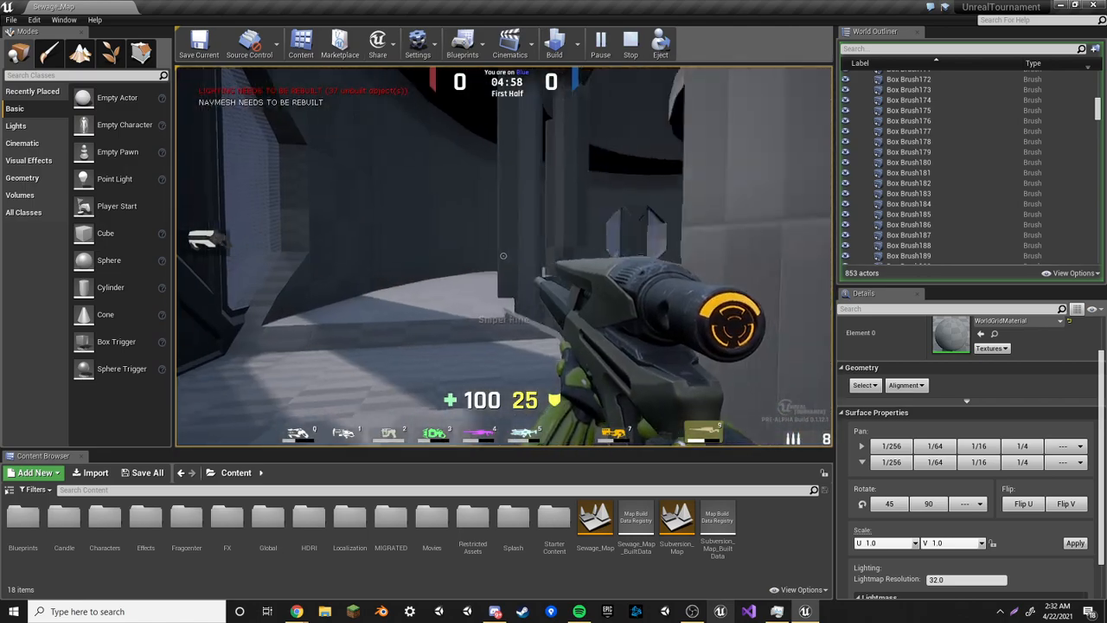
pyautogui.press('w')
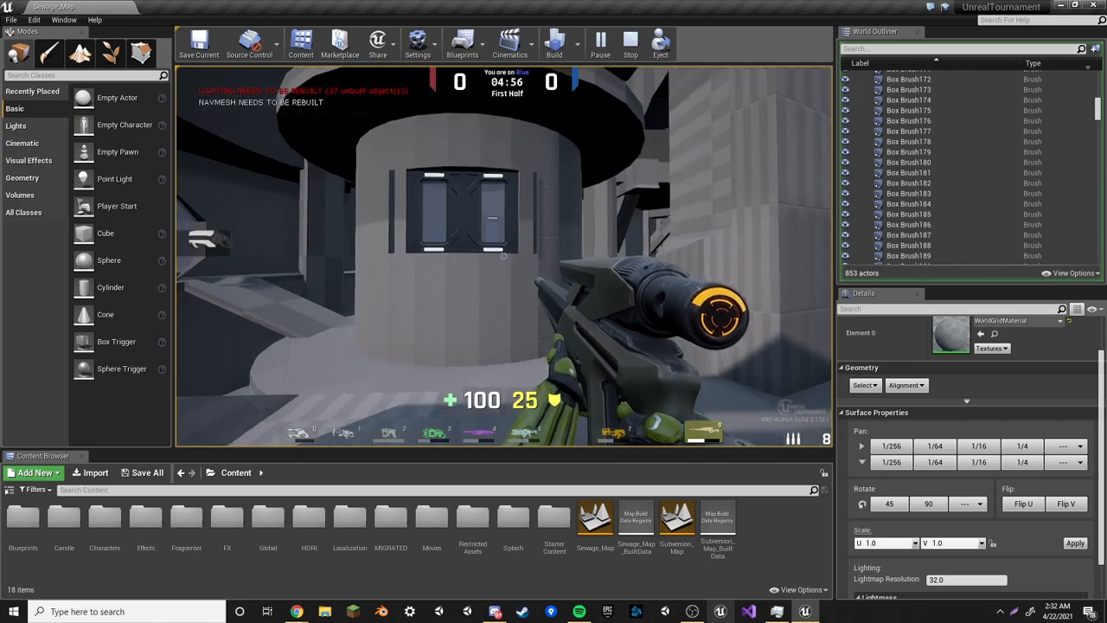
pyautogui.press('w')
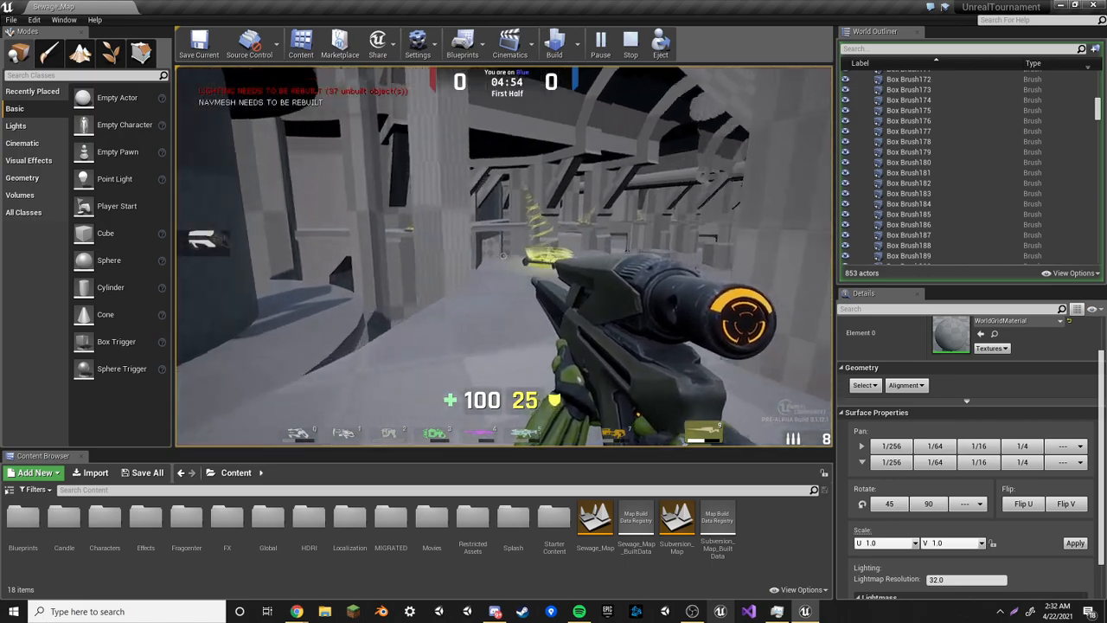
# Walk the raised side walkways past the support pillars and inspect the cylinder with the curved ramp
pyautogui.press('w')
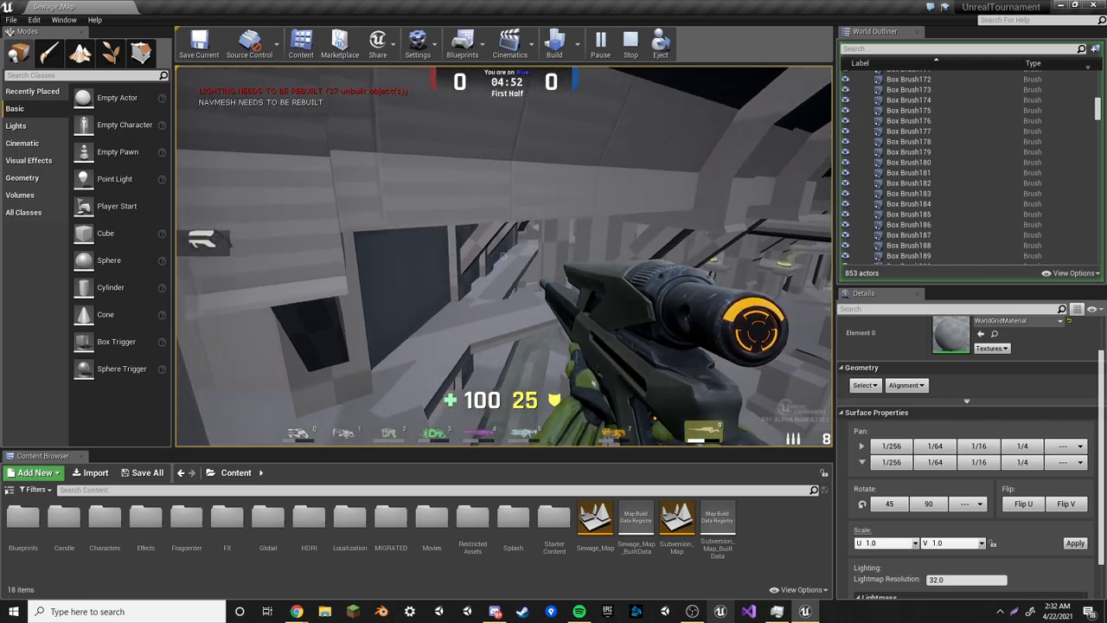
pyautogui.press('w')
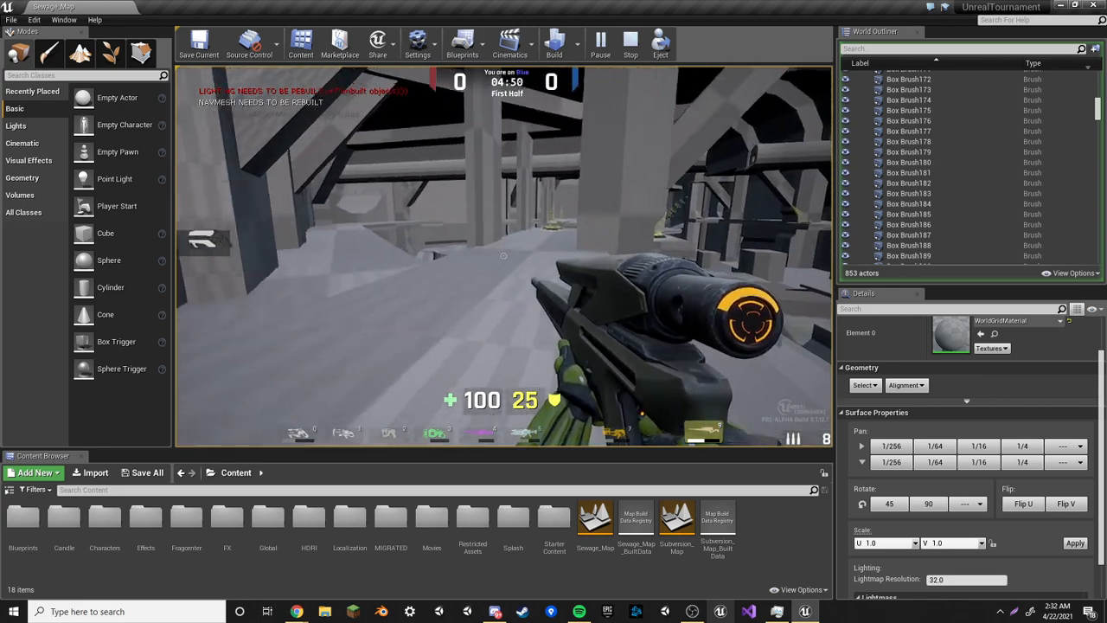
pyautogui.press('w')
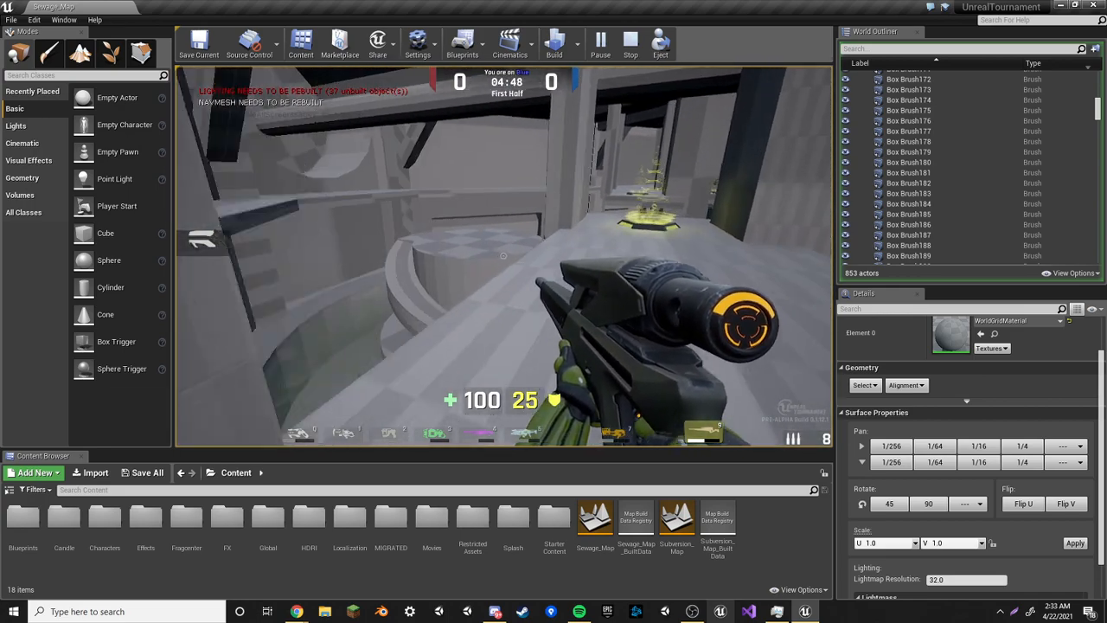
pyautogui.press('w')
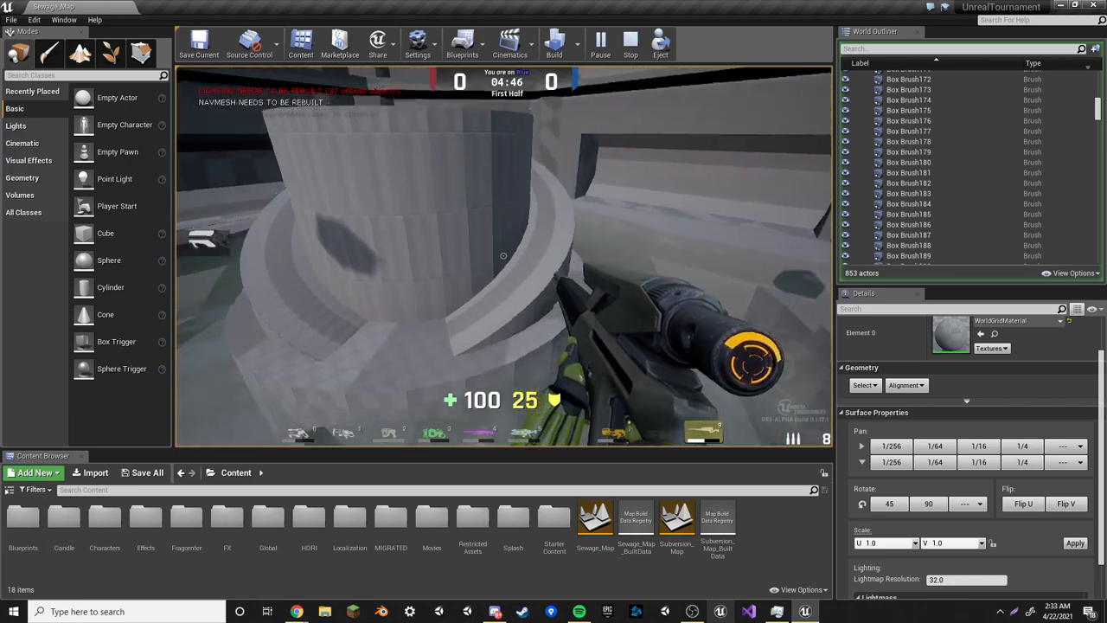
# Switch to the Translocator and explore the round chamber with the oval wall openings
pyautogui.press('w')
pyautogui.scroll(-1, 503, 256)
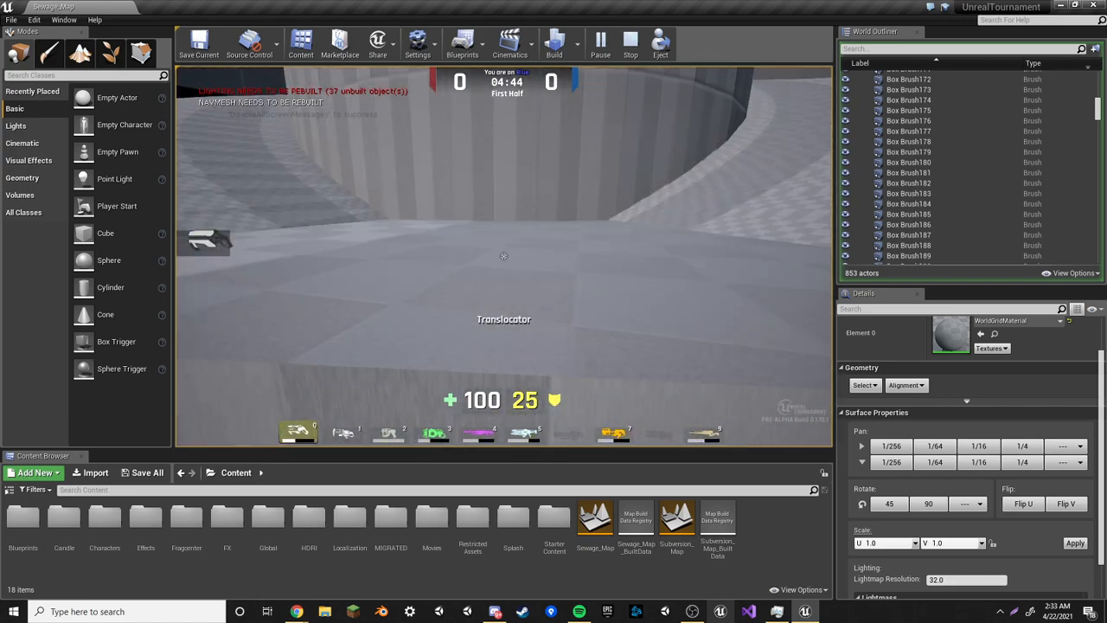
pyautogui.press('w')
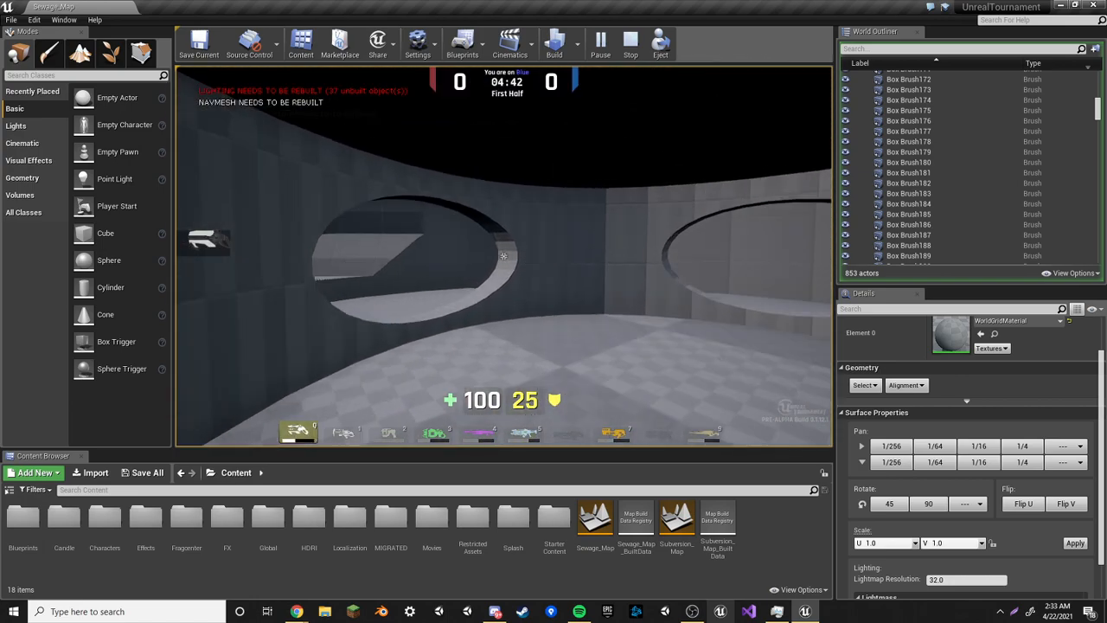
pyautogui.press('w')
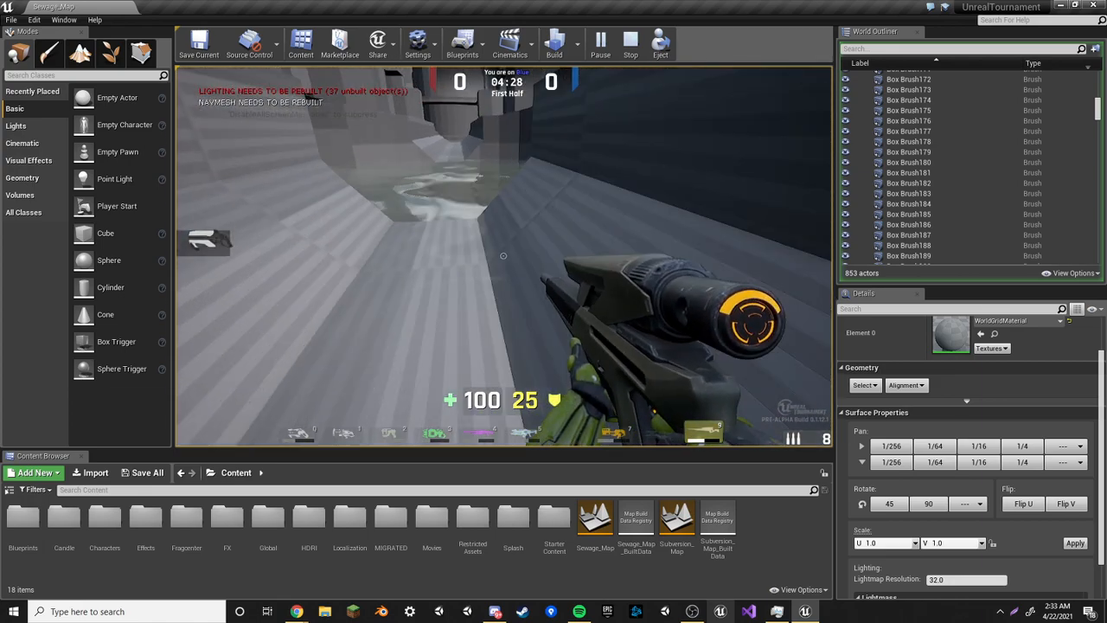
# Walk the sloped drainage channel with the Sniper Rifle and move up onto the main floor
pyautogui.press('w')
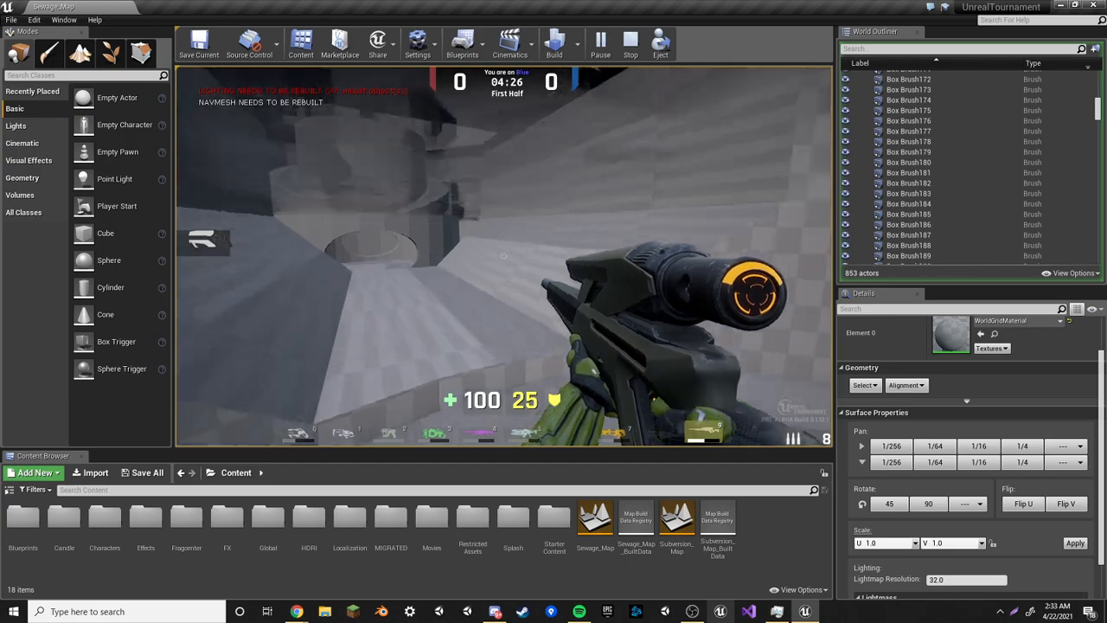
pyautogui.press('w')
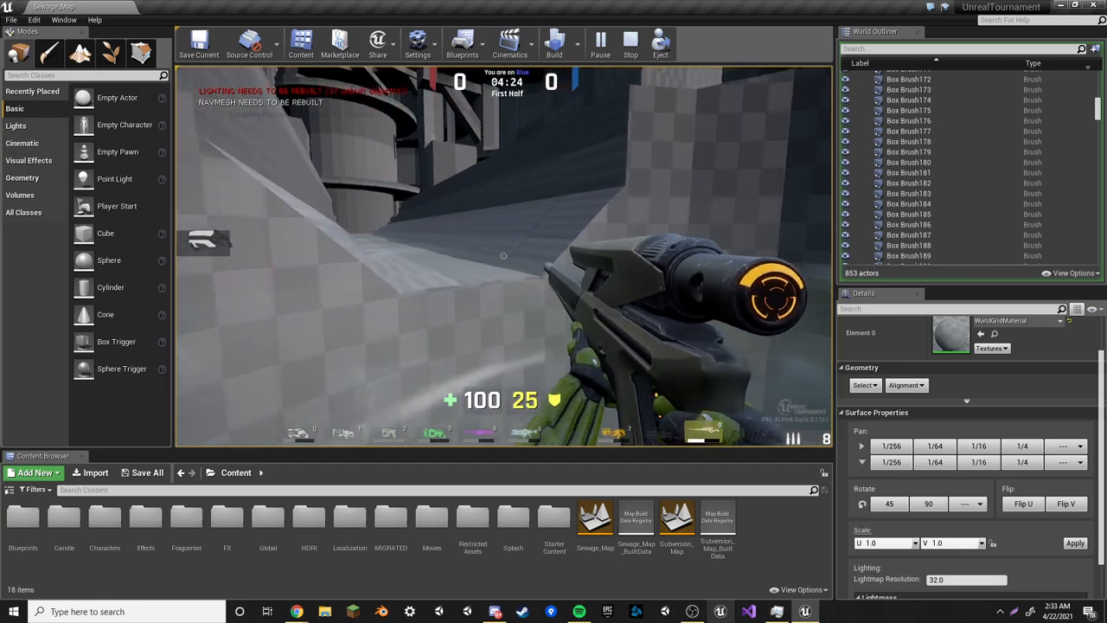
pyautogui.press('w')
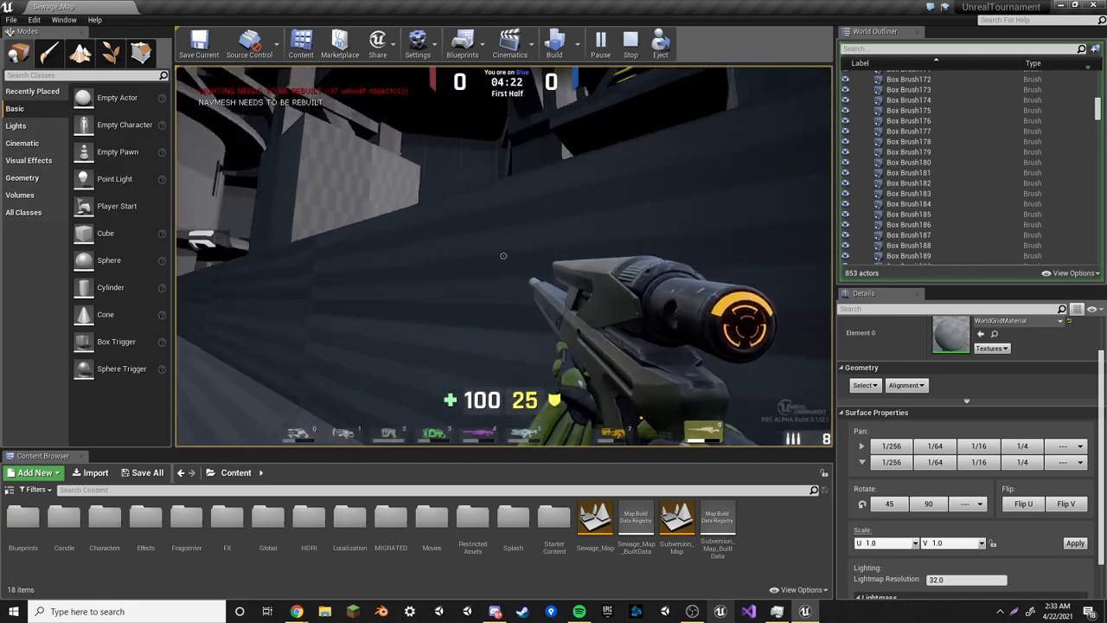
pyautogui.press('w')
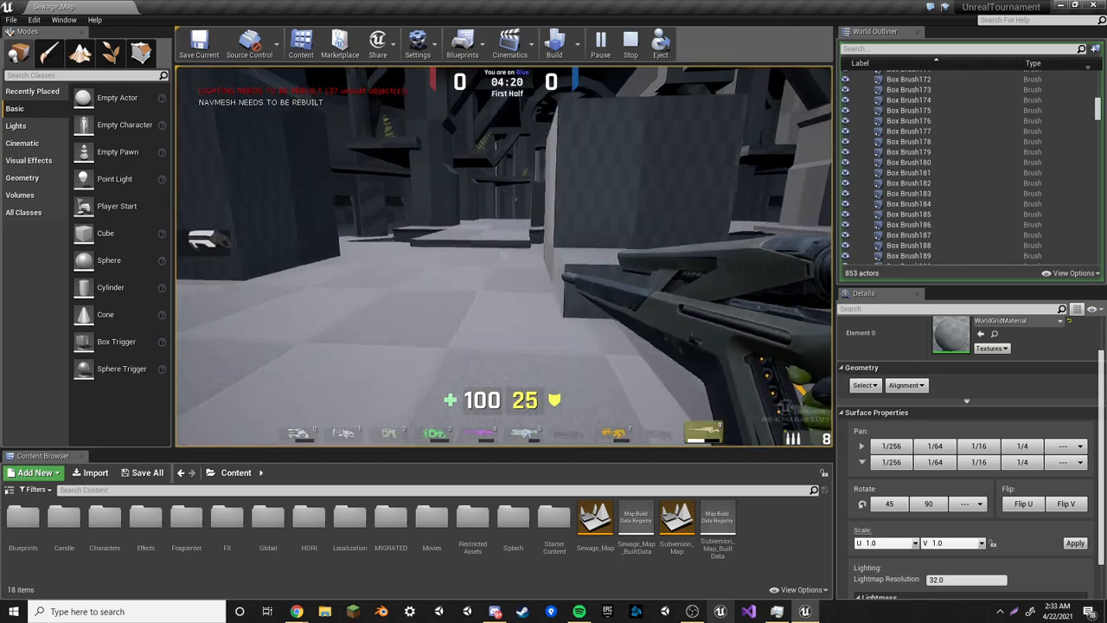
# Try the Flak Cannon and Link Gun while walking the central path between the large cover blocks
pyautogui.press('7')
pyautogui.press('w')
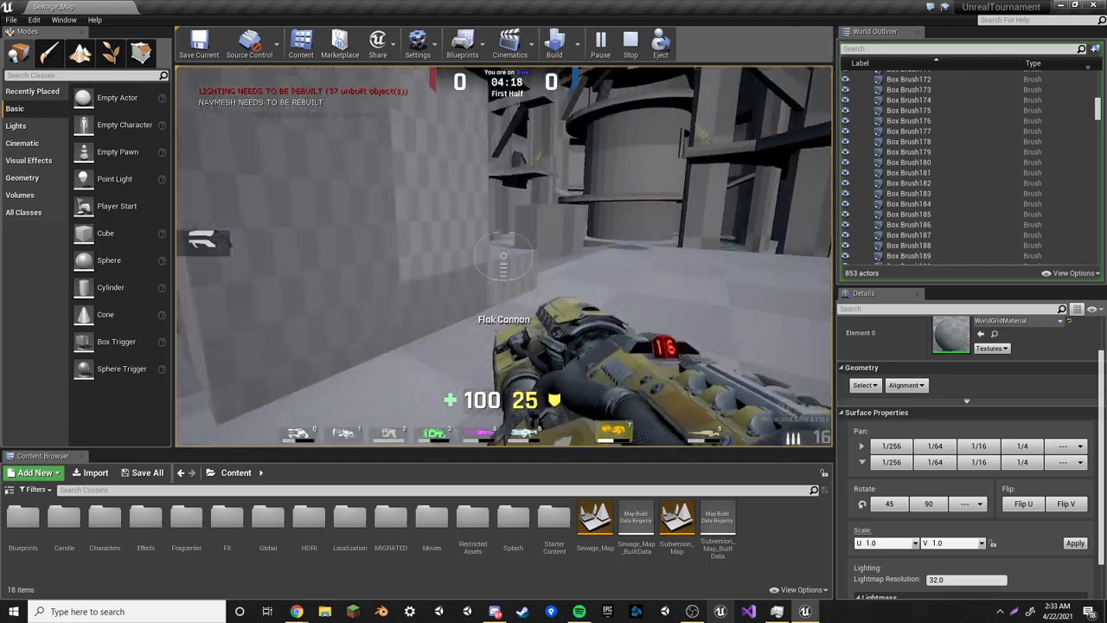
pyautogui.press('5')
pyautogui.press('w')
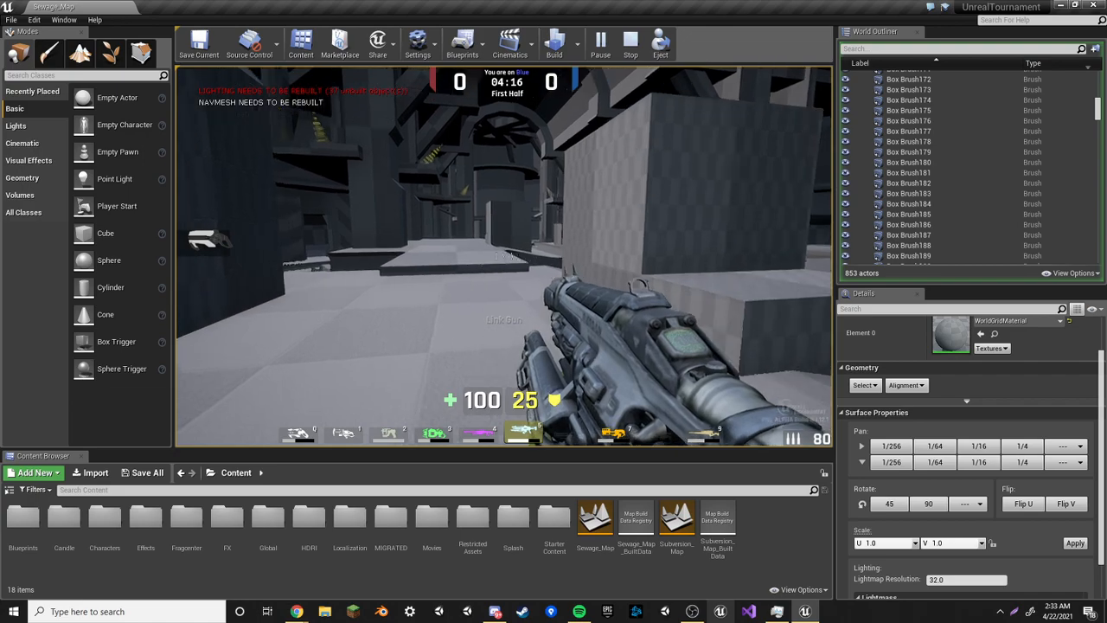
pyautogui.press('w')
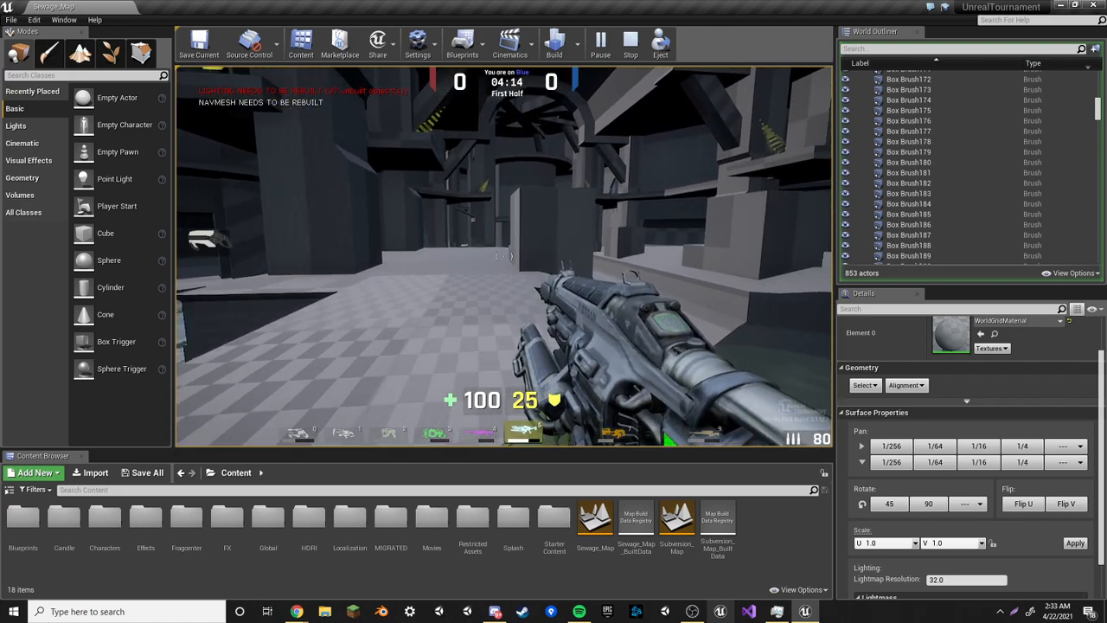
pyautogui.press('w')
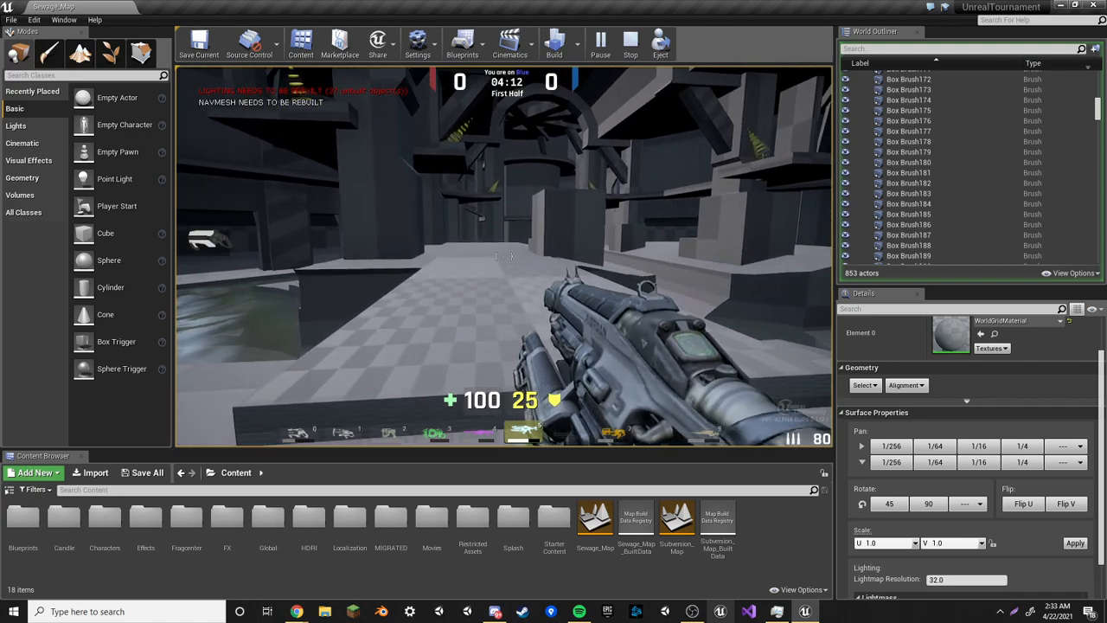
# Examine the cover blocks, ledges and sloped side channels beside the water with the Link Gun
pyautogui.press('w')
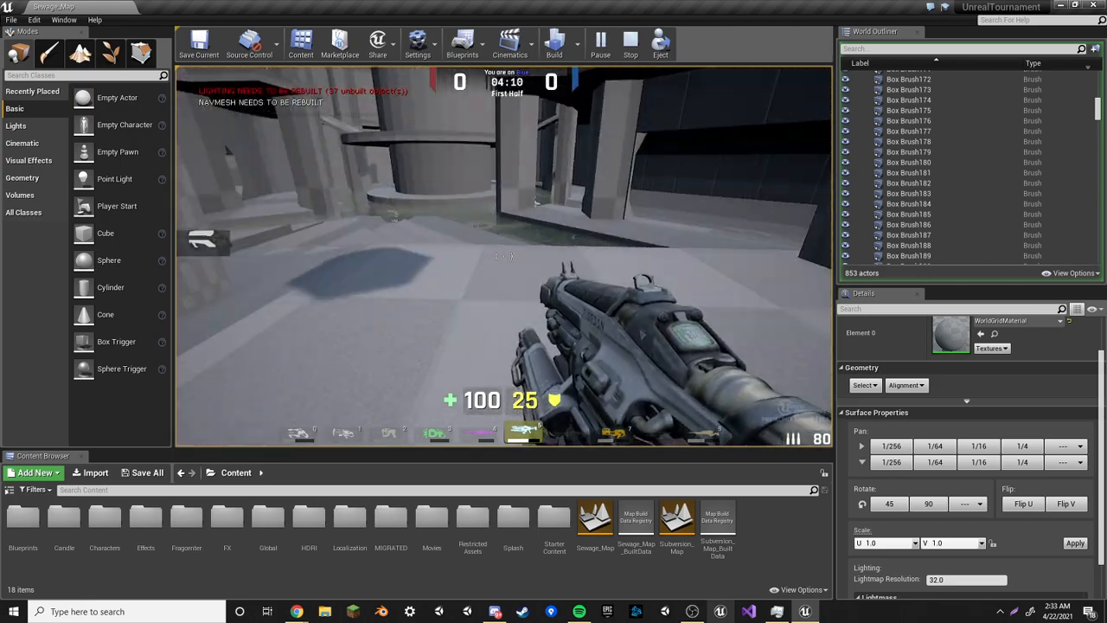
pyautogui.press('w')
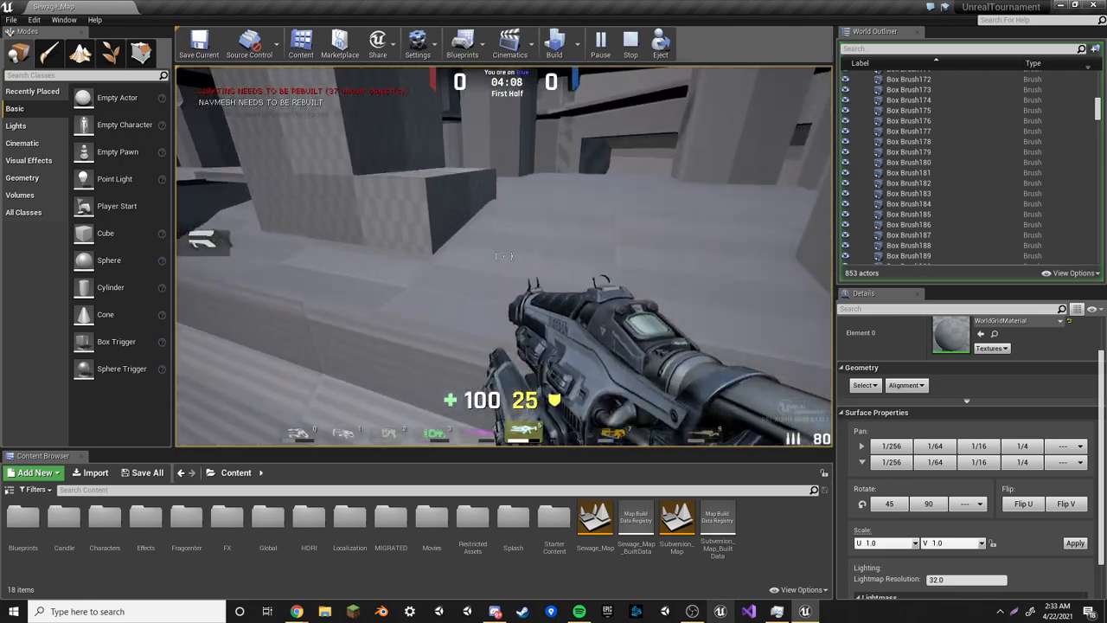
pyautogui.press('w')
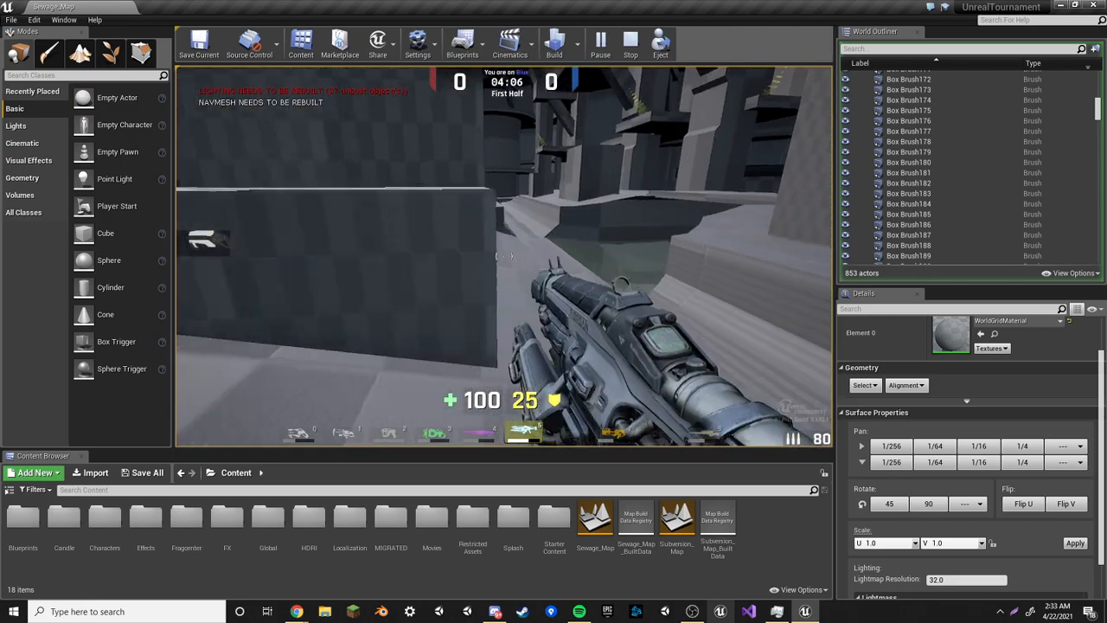
pyautogui.press('w')
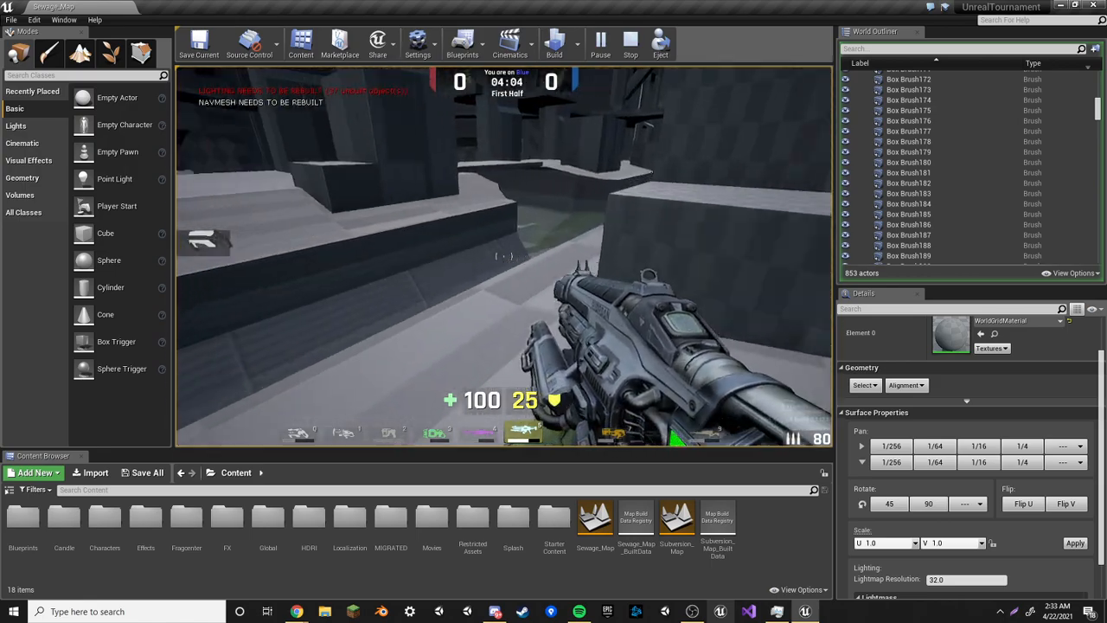
pyautogui.press('w')
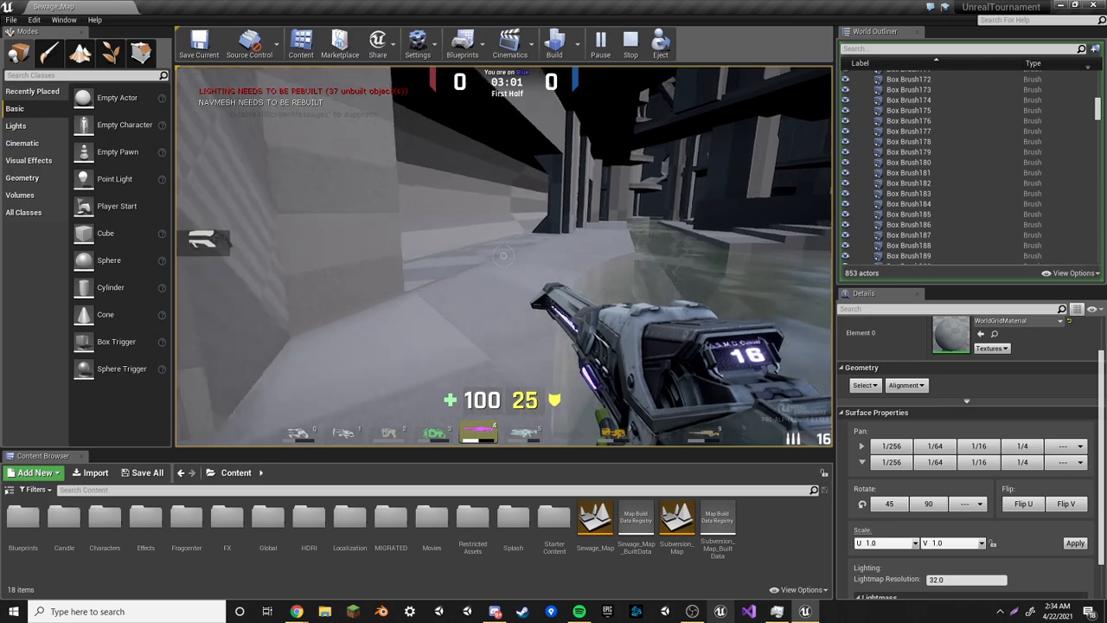
# Follow the channel toward the octagonal end wall, fire a Shock Rifle orb and switch to the Link Gun
pyautogui.press('w')
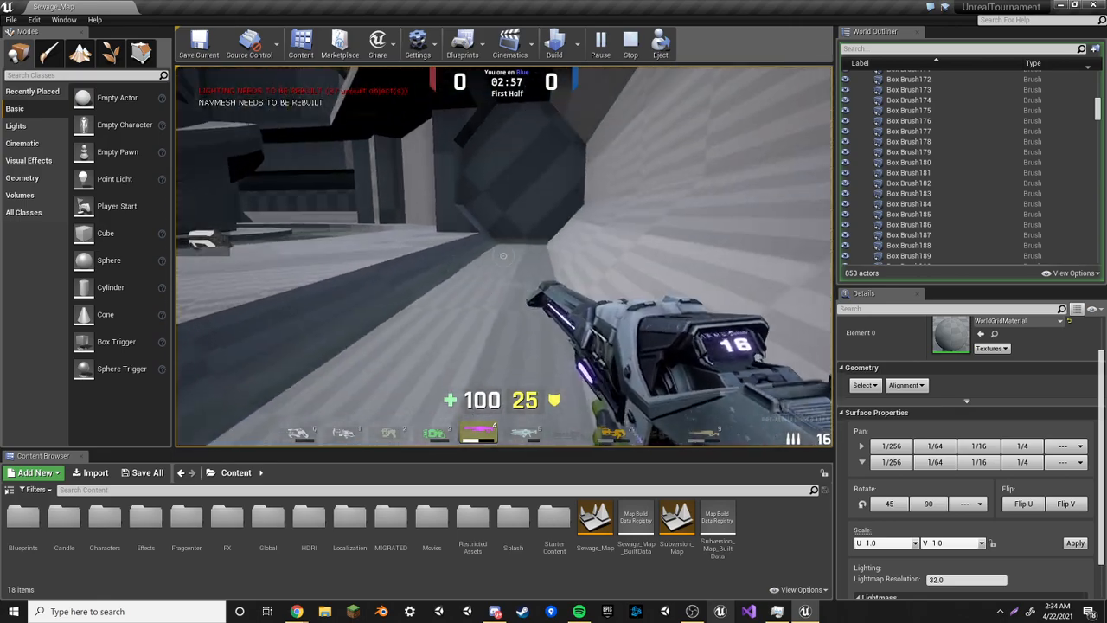
pyautogui.rightClick(503, 255)
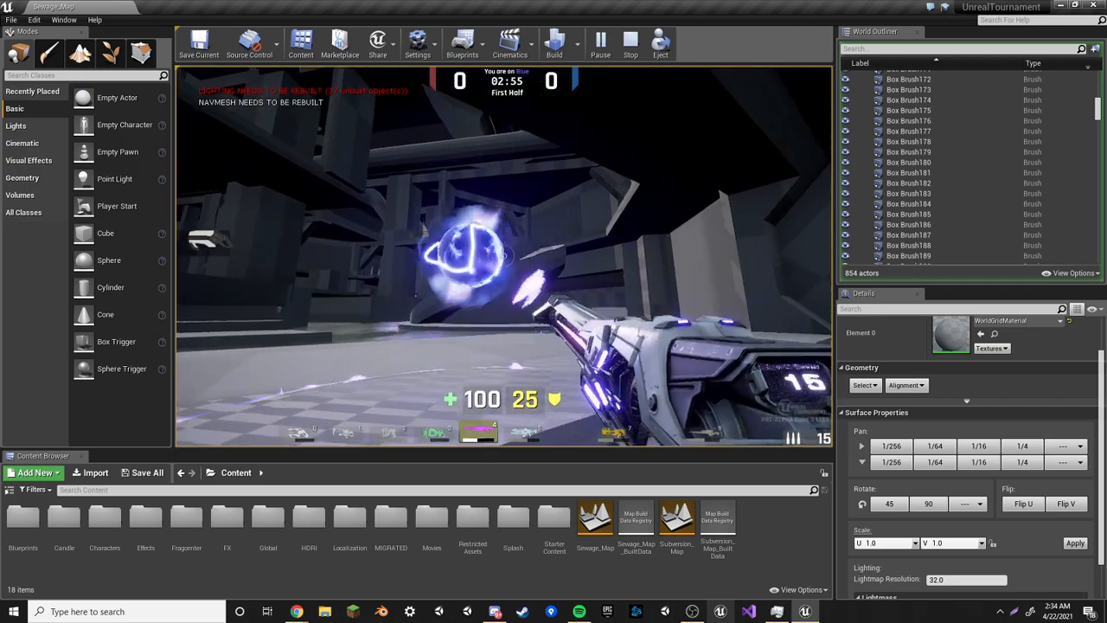
pyautogui.press('5')
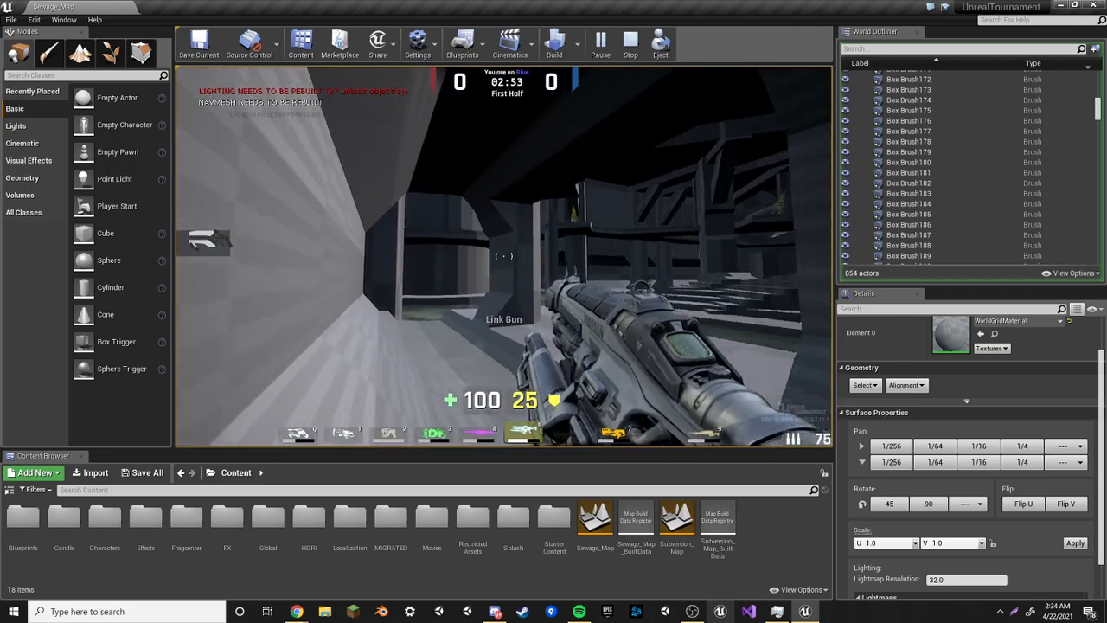
# Cross the water past the large cylindrical column to view the curved ramp, and end the play test
pyautogui.press('w')
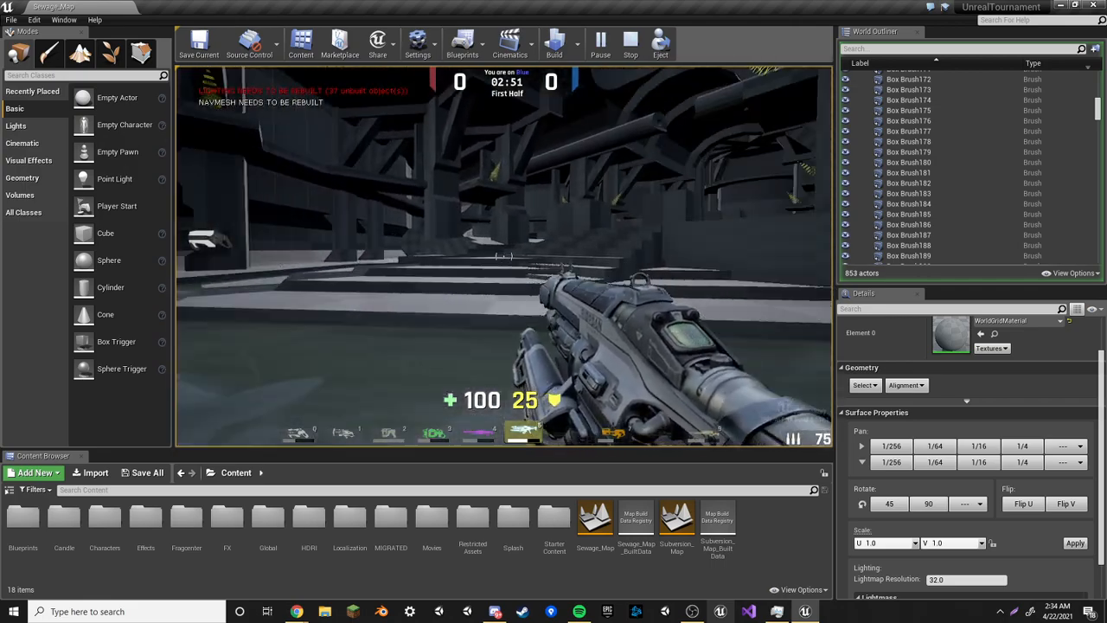
pyautogui.press('w')
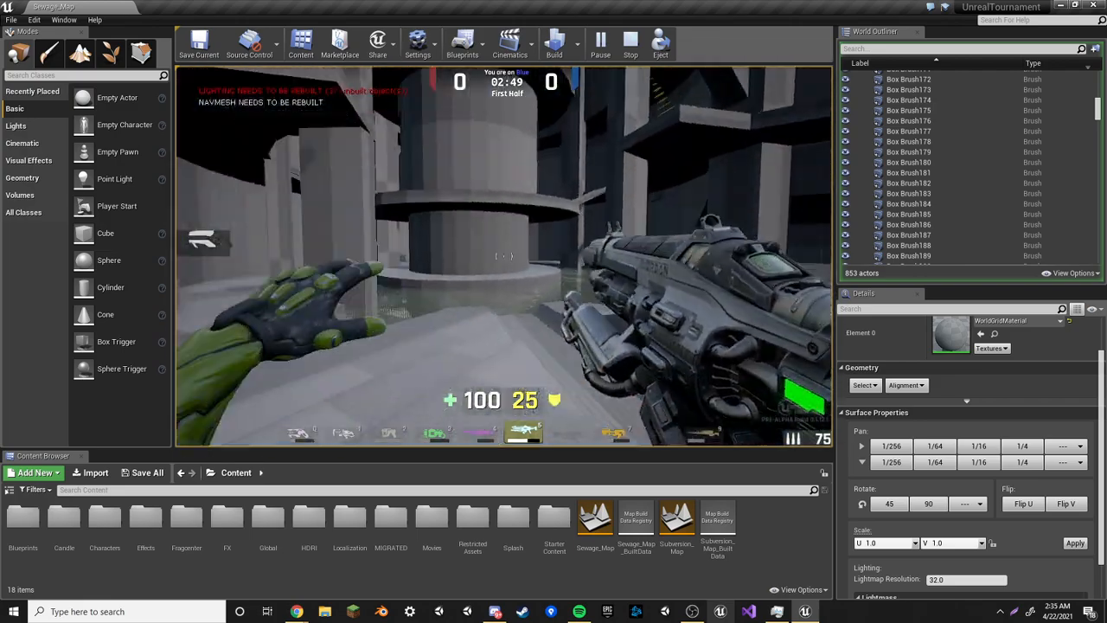
pyautogui.press('w')
pyautogui.press('w')
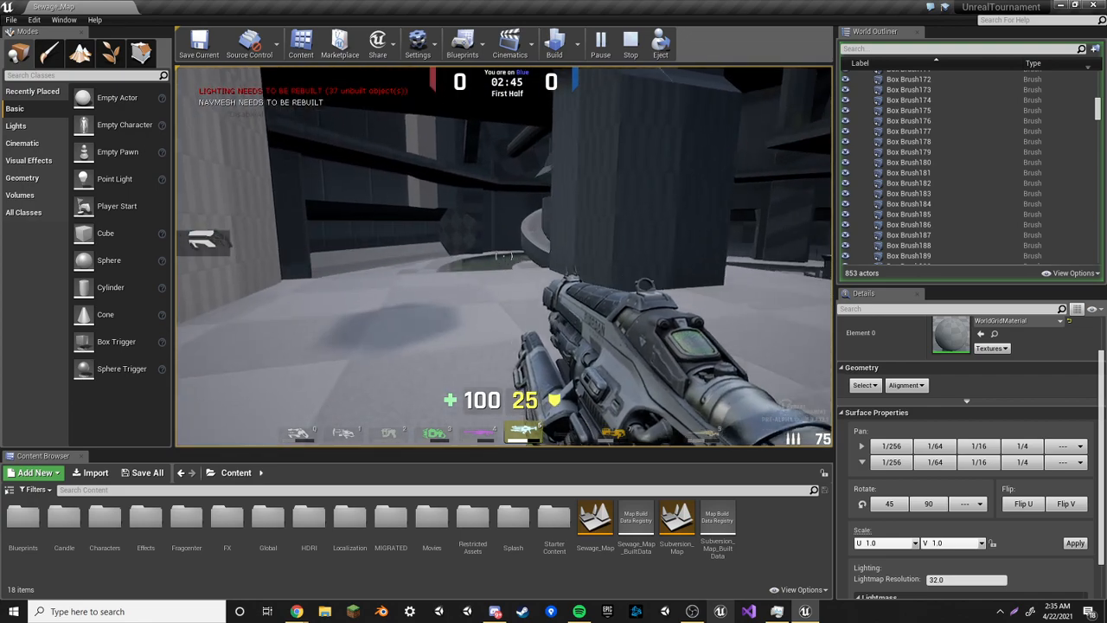
pyautogui.press('w')
pyautogui.press('Escape')
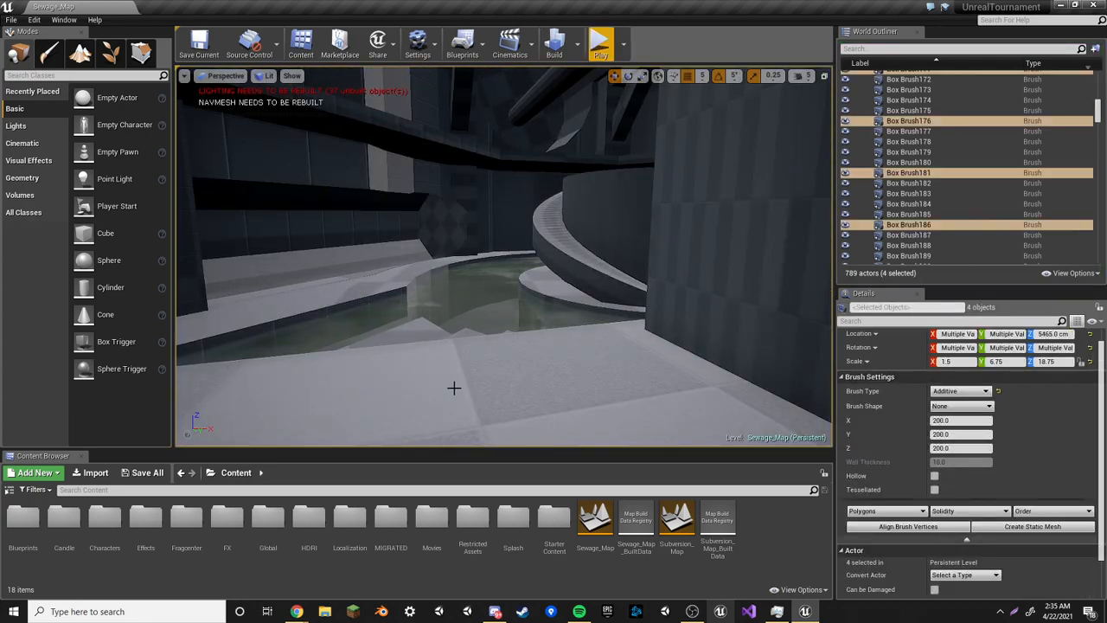
# Inspect the player starts in the two team spawn rooms, selecting UTTeamPlayerStart8 and UTTeamPlayerStart3
pyautogui.moveTo(438, 378); pyautogui.dragTo(463, 285, button='right')
pyautogui.click(474, 284)
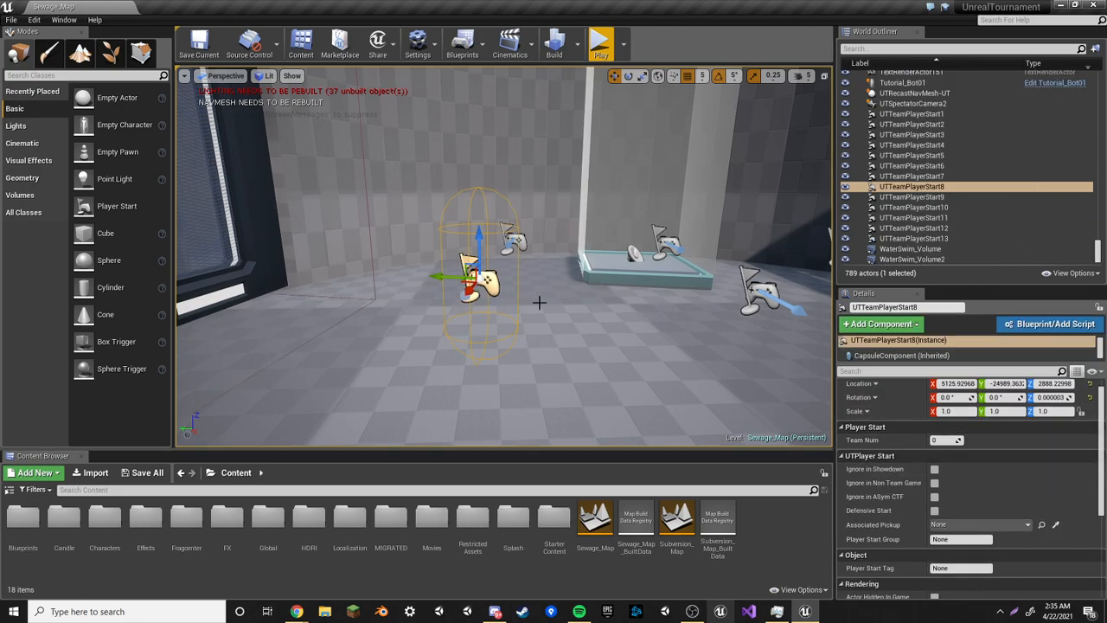
pyautogui.press('w')
pyautogui.moveTo(504, 260); pyautogui.dragTo(589, 278, button='right')
pyautogui.click(430, 353)
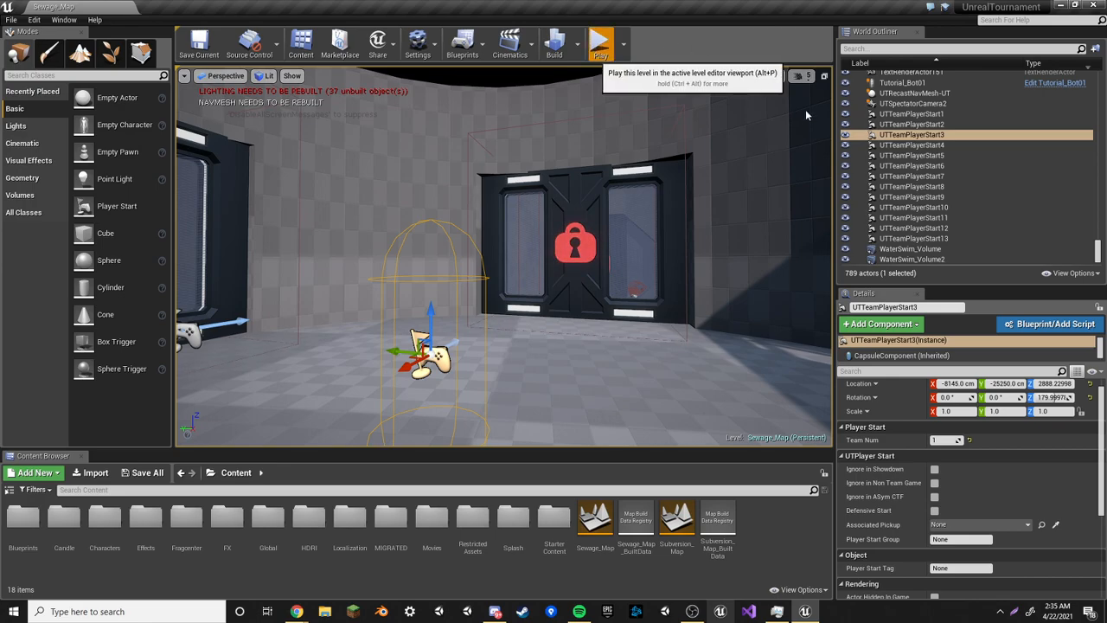
# Play test the level through to the round shaft opening above the beams, and end the play test
pyautogui.click(599, 43)
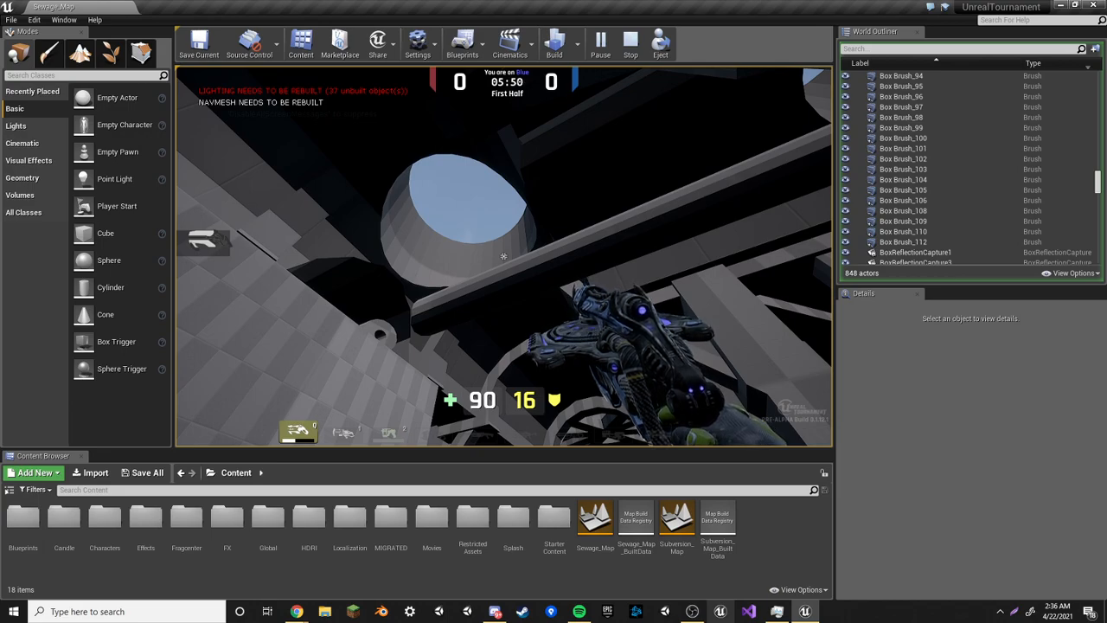
pyautogui.press('Escape')
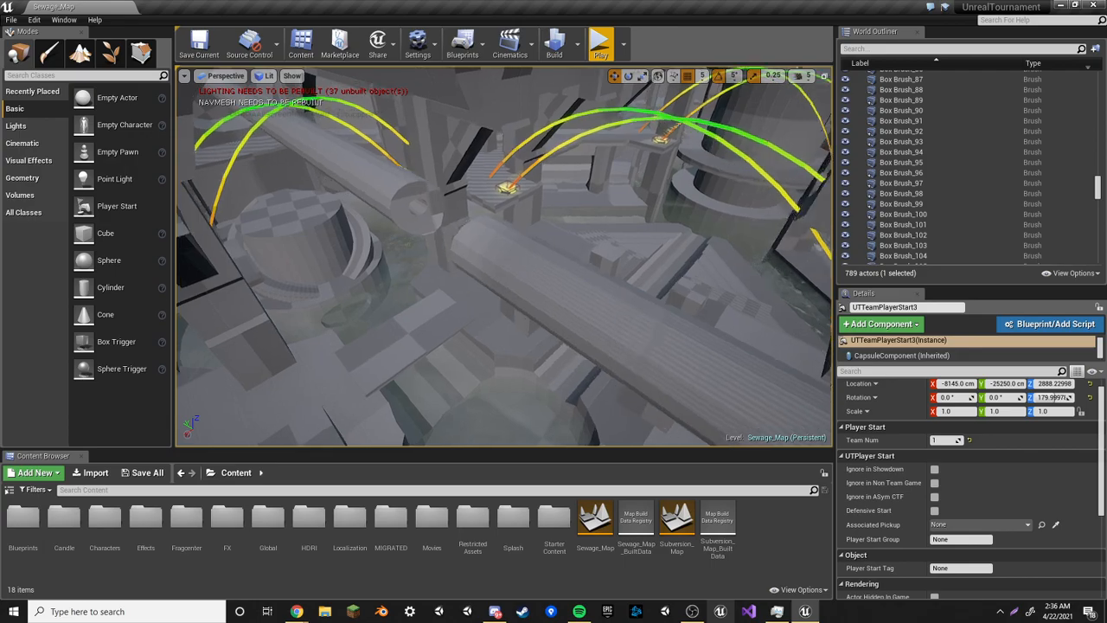
# Examine the jump pad arcs, large overhead pipes and arches along the main hall
pyautogui.moveTo(505, 257); pyautogui.dragTo(367, 315, button='right')
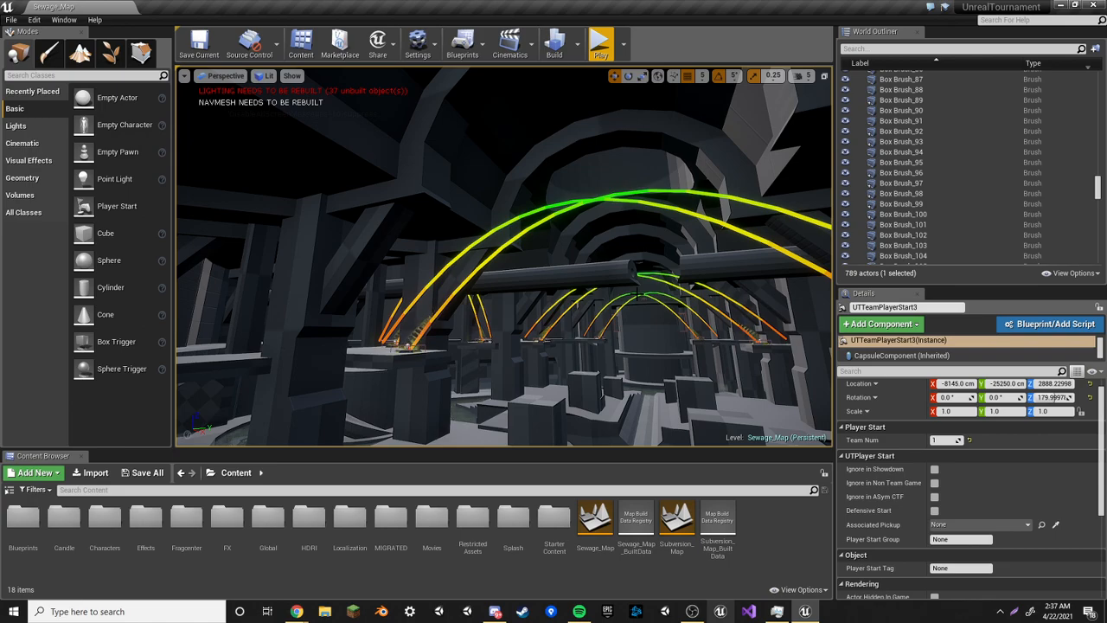
pyautogui.moveTo(693, 208)
pyautogui.mouseDown(button='right')
pyautogui.moveTo(709, 197)
pyautogui.moveTo(716, 222)
pyautogui.moveTo(726, 215)
pyautogui.moveTo(622, 235)
pyautogui.mouseUp(button='right')
pyautogui.press('w')
# View the whole level shell from outside and select the large additive box brush forming its main body
pyautogui.click(640, 305)
pyautogui.moveTo(640, 305)
pyautogui.mouseDown(button='right')
pyautogui.moveTo(597, 276)
pyautogui.moveTo(510, 311)
pyautogui.moveTo(558, 245)
pyautogui.mouseUp(button='right')
pyautogui.press('w')
pyautogui.click(666, 254)
pyautogui.moveTo(667, 255); pyautogui.dragTo(821, 320, button='right')
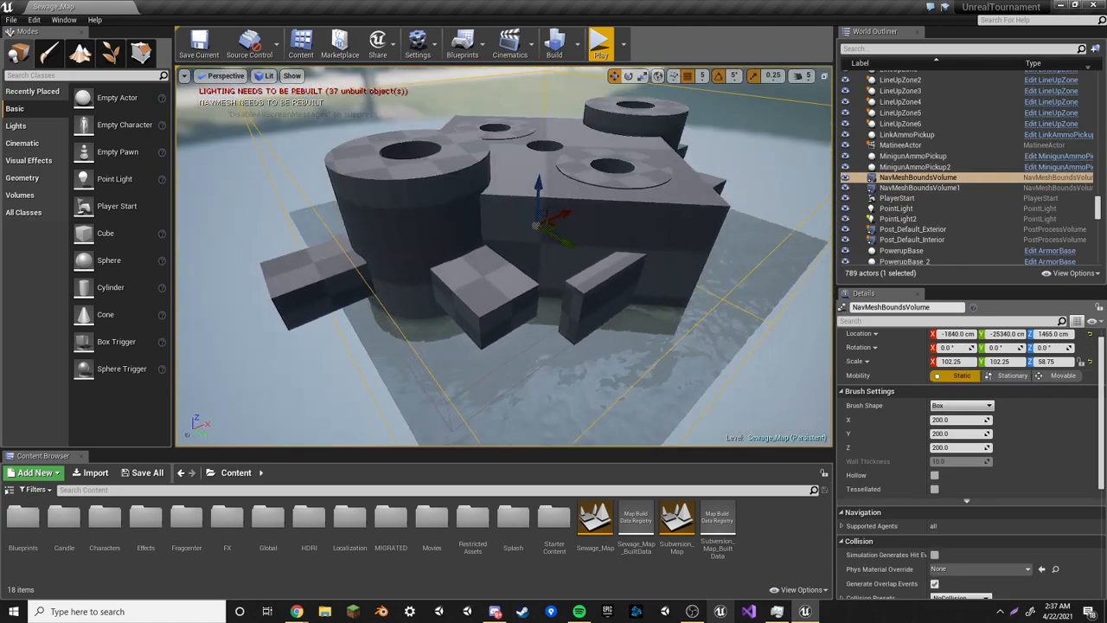
pyautogui.press('w')
pyautogui.click(609, 271)
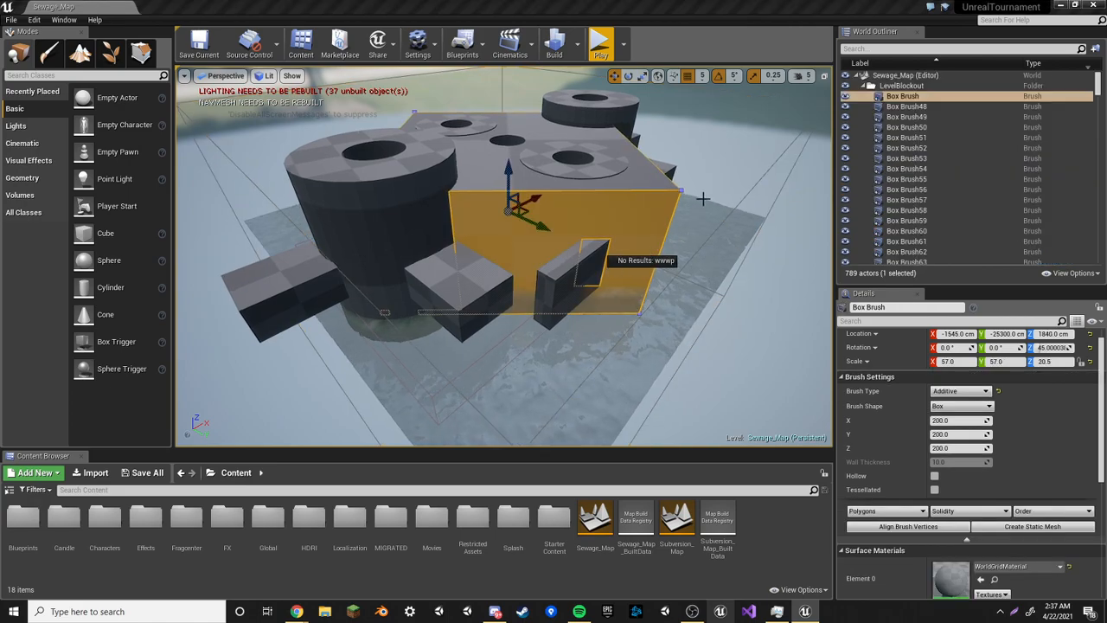
# Examine the cover blocks along the central channel, the curved ramp beside the water and the checkered steps
pyautogui.moveTo(636, 195); pyautogui.dragTo(615, 188, button='right')
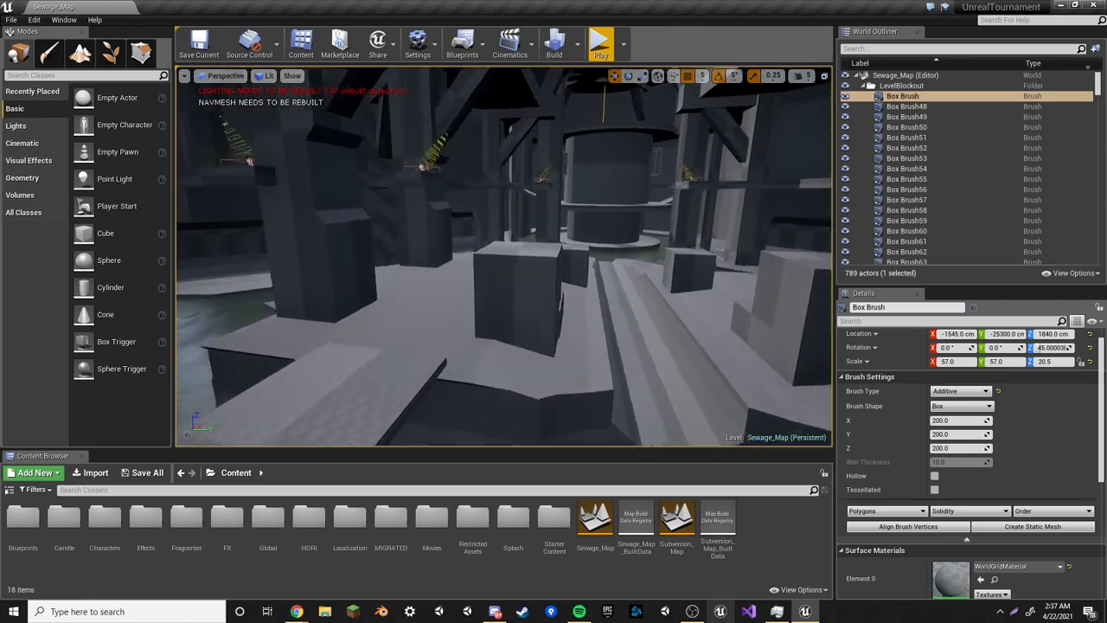
pyautogui.press('w')
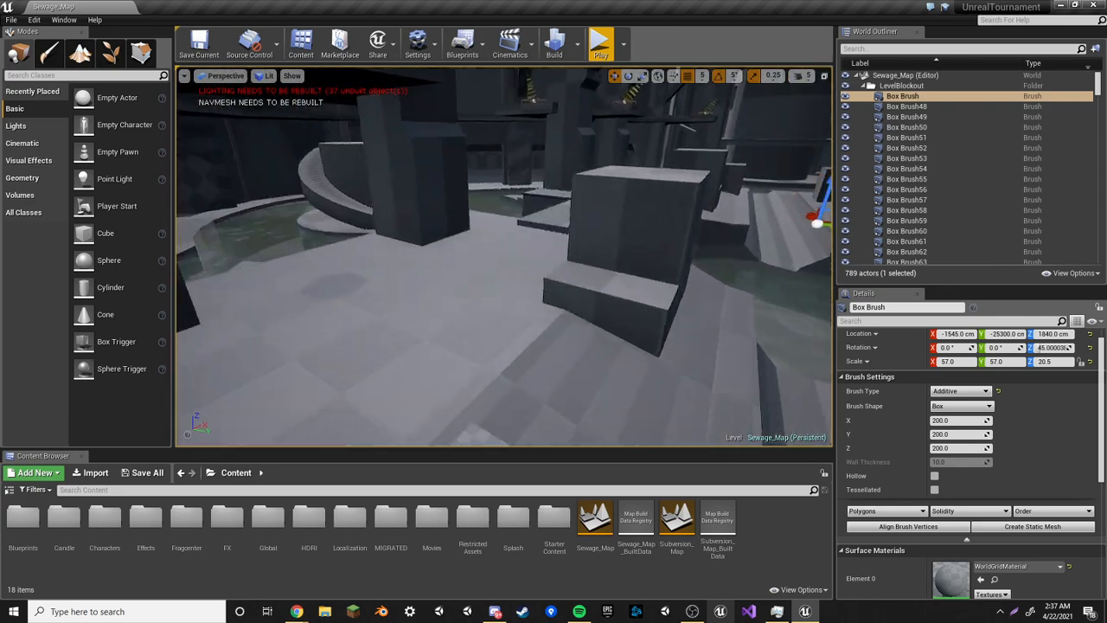
pyautogui.press('s')
pyautogui.press('w')
pyautogui.press('w')
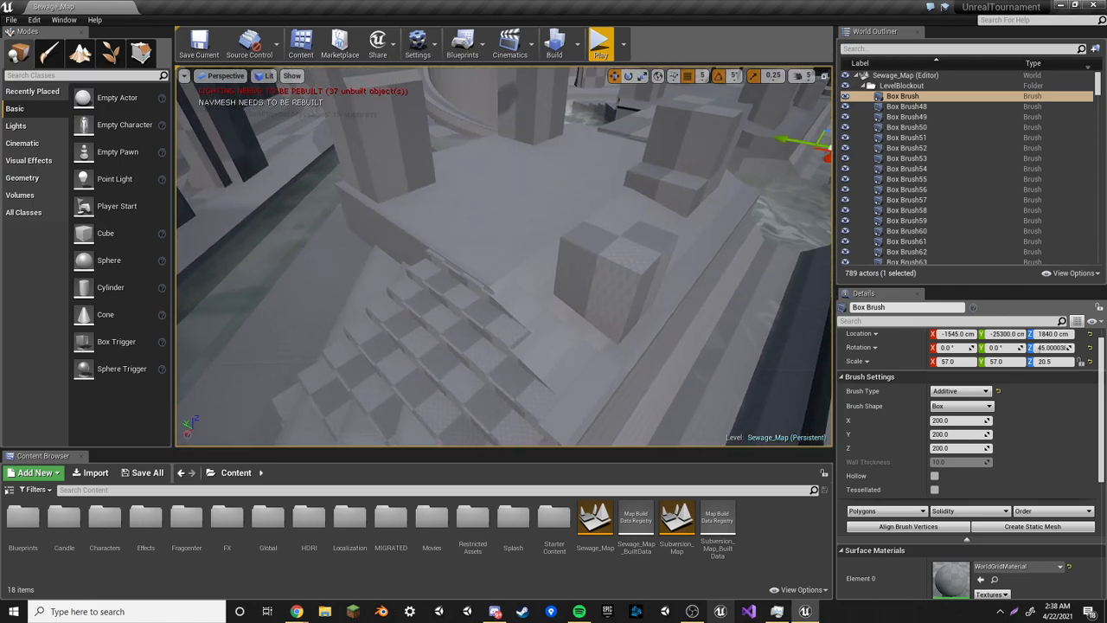
# Inspect the circular pool where the channels cross from above, including the surrounding cover blocks and walkways
pyautogui.press('w')
pyautogui.press('w')
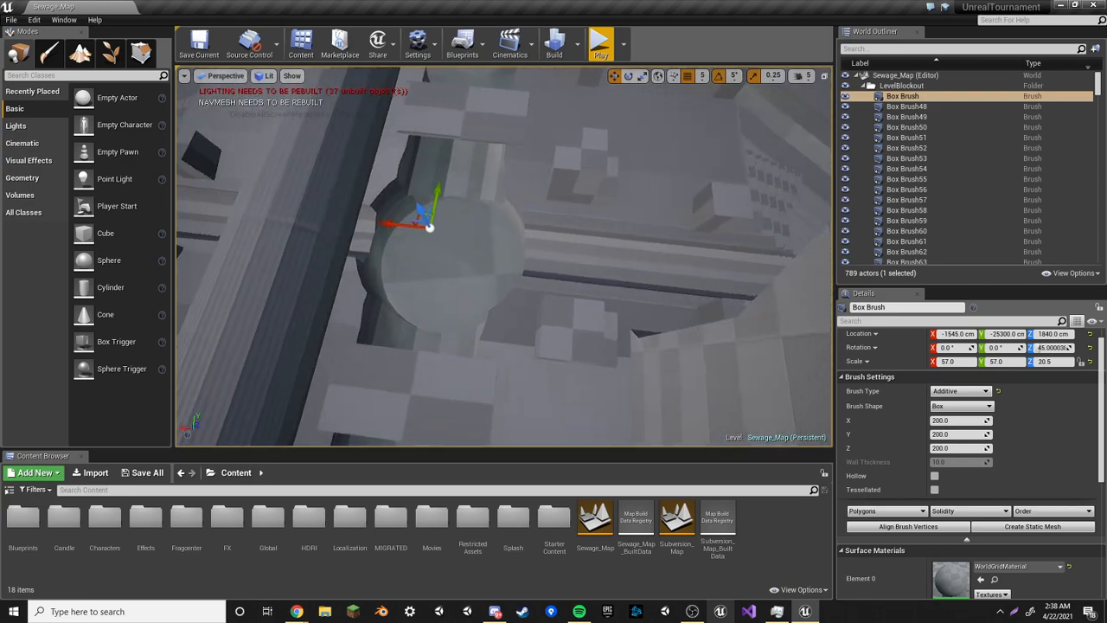
pyautogui.press('s')
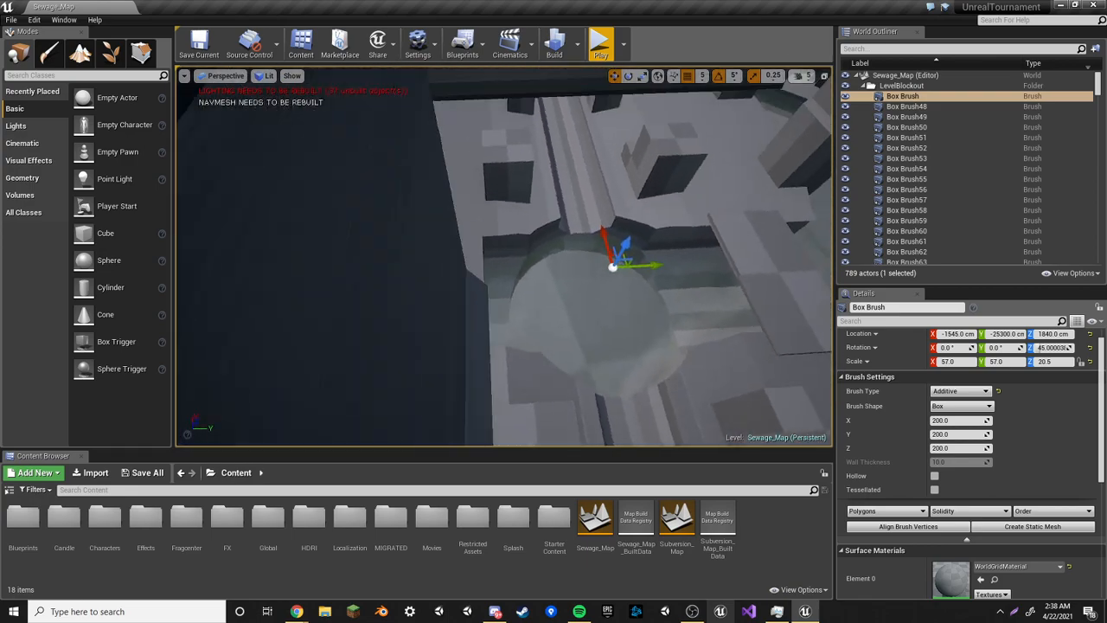
pyautogui.press('w')
pyautogui.press('w')
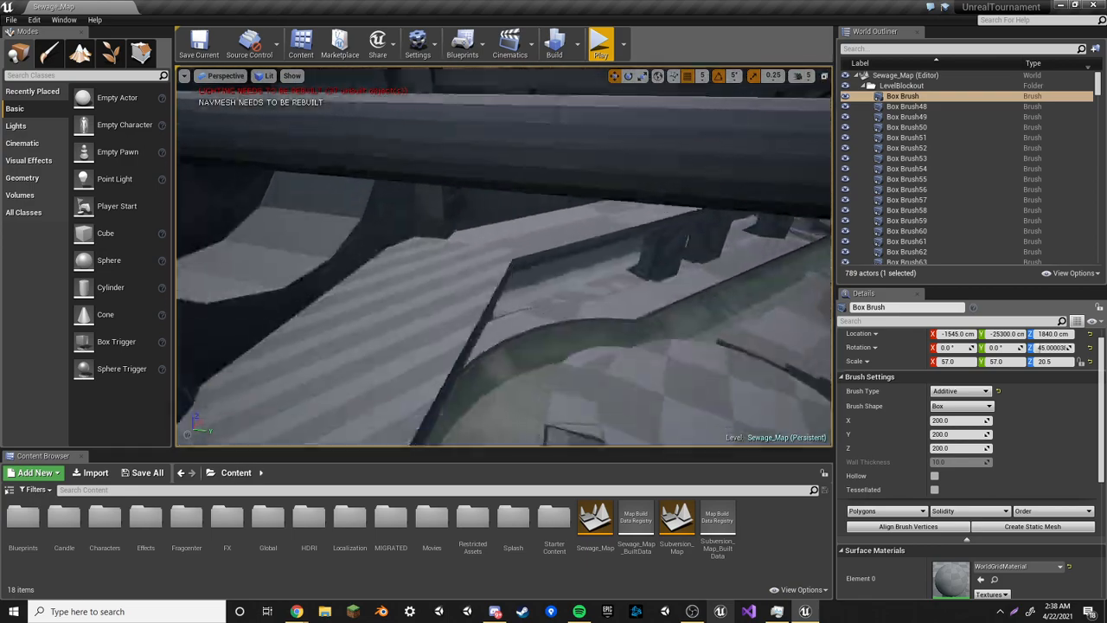
# View the row of arches leading to the large cylindrical column between the raised jump pad platforms
pyautogui.press('s')
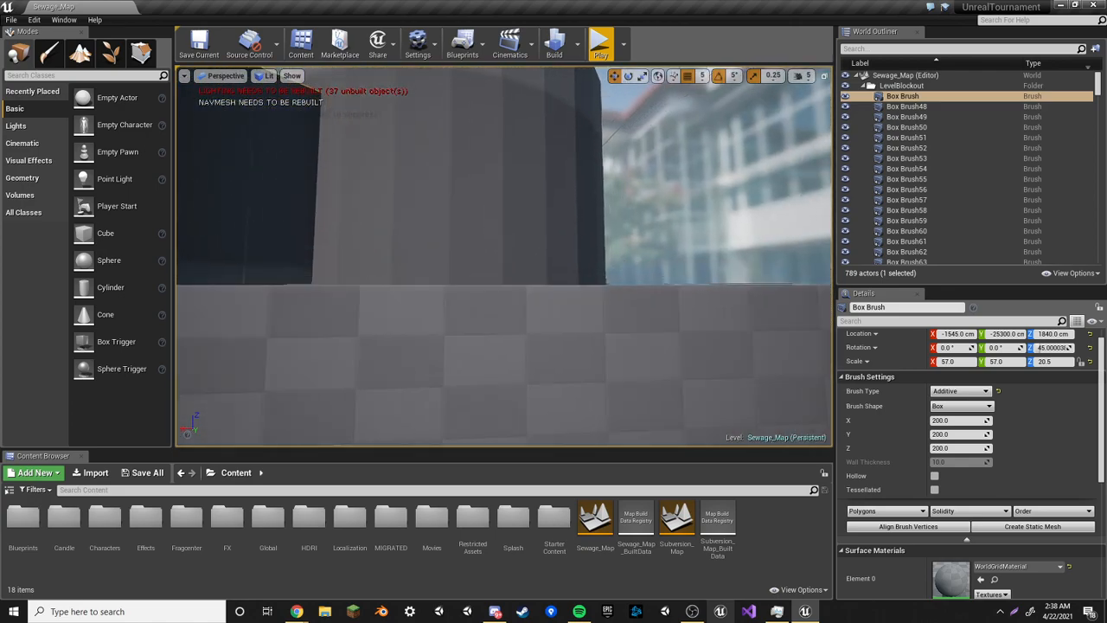
pyautogui.press('s')
pyautogui.press('w')
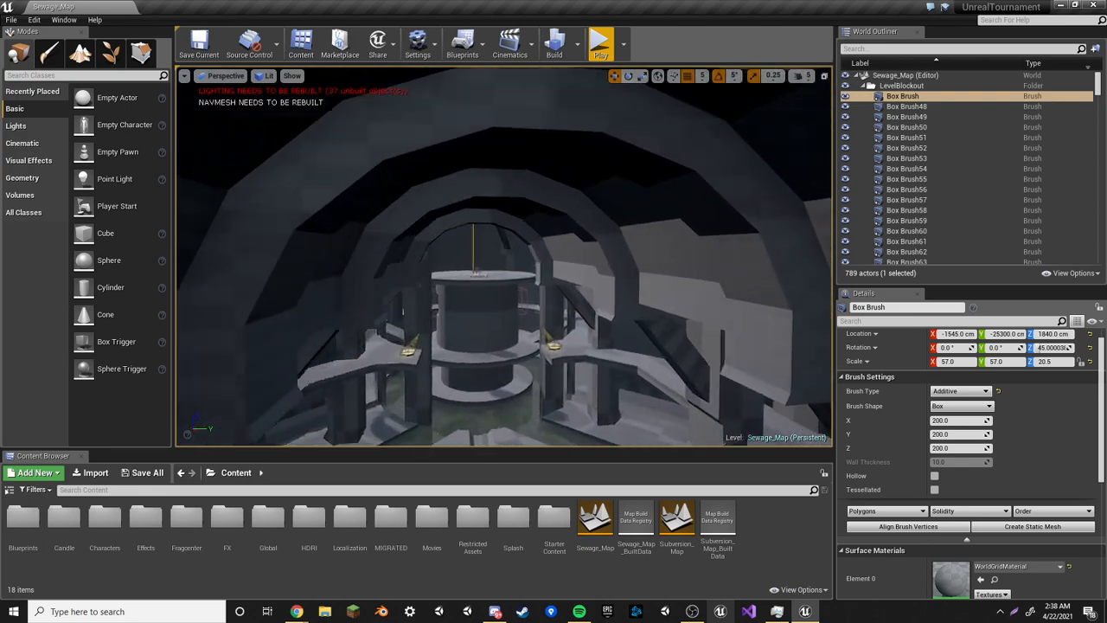